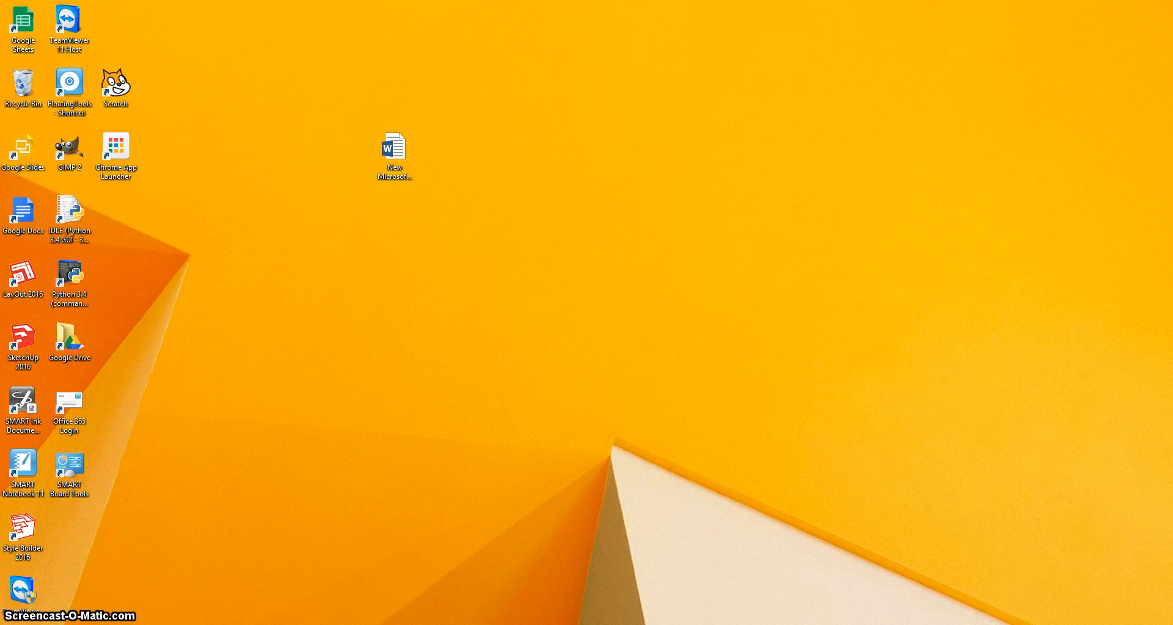
# Search the computer for Word 2013 and launch it
pyautogui.click(11, 624)
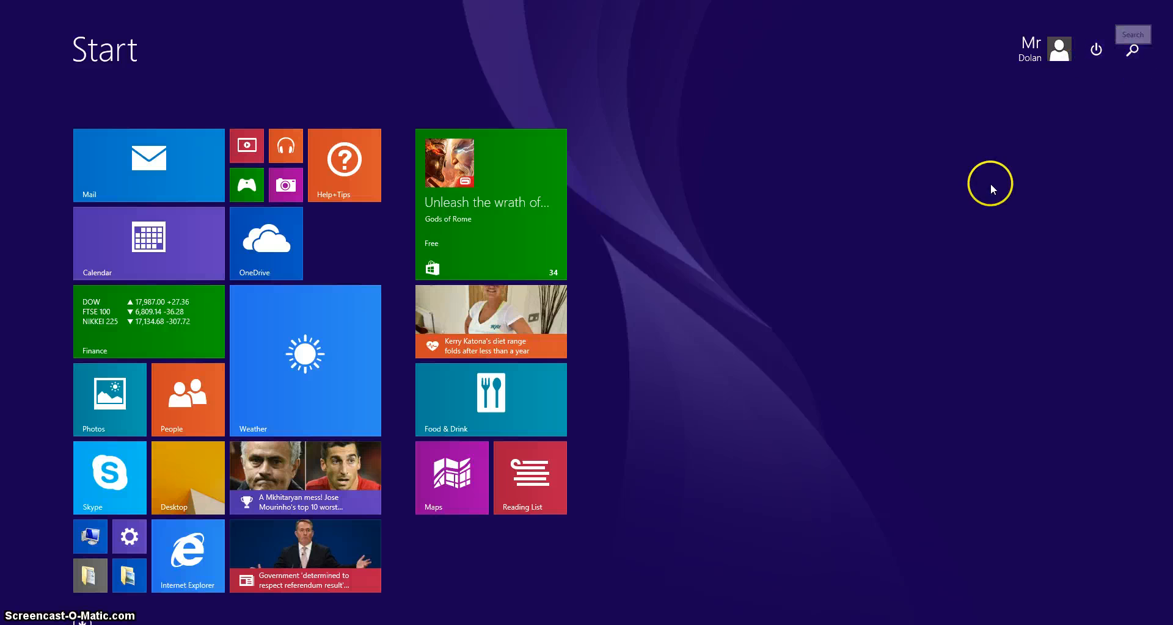
pyautogui.write('word 2013')
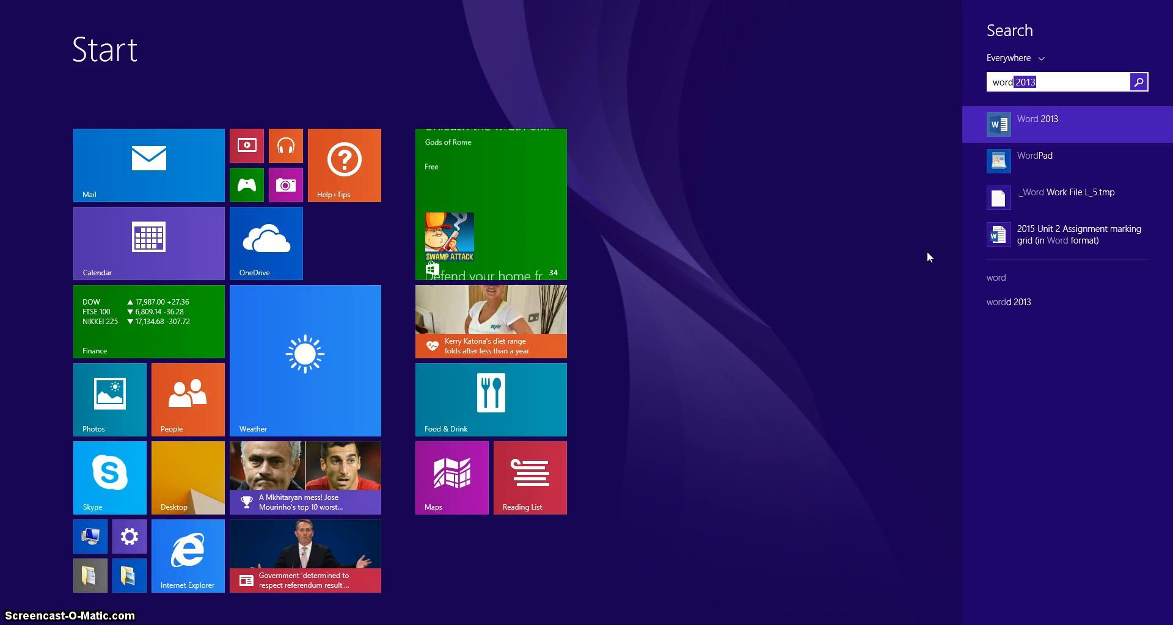
pyautogui.click(1028, 130)
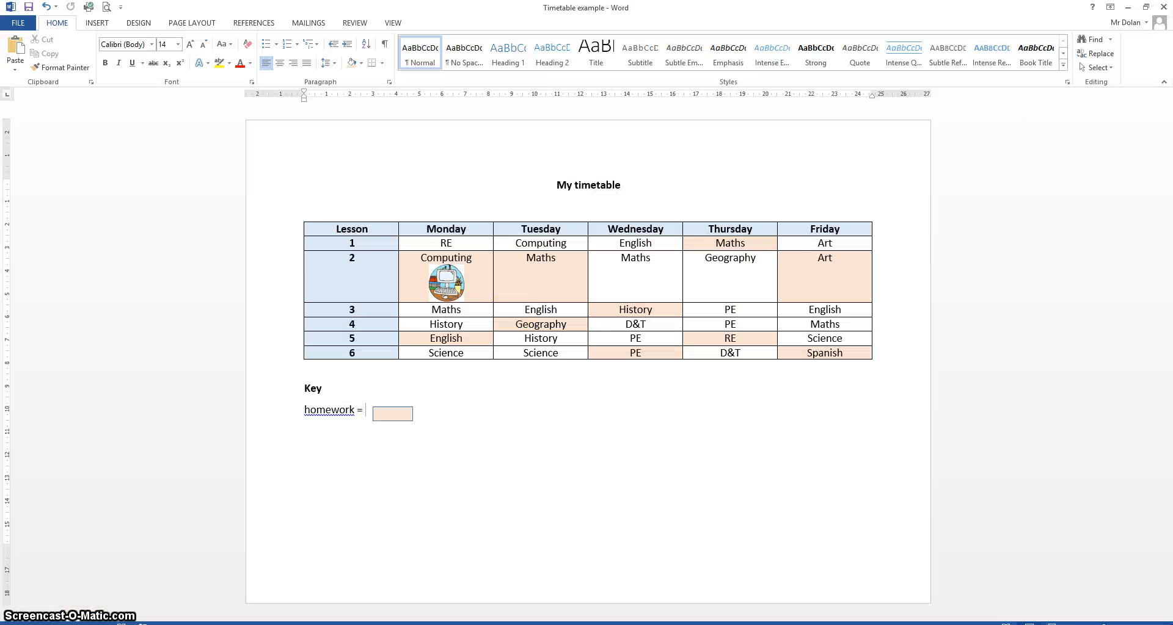
# Create a new blank document, separate from the open timetable example
pyautogui.click(19, 24)
pyautogui.click(28, 72)
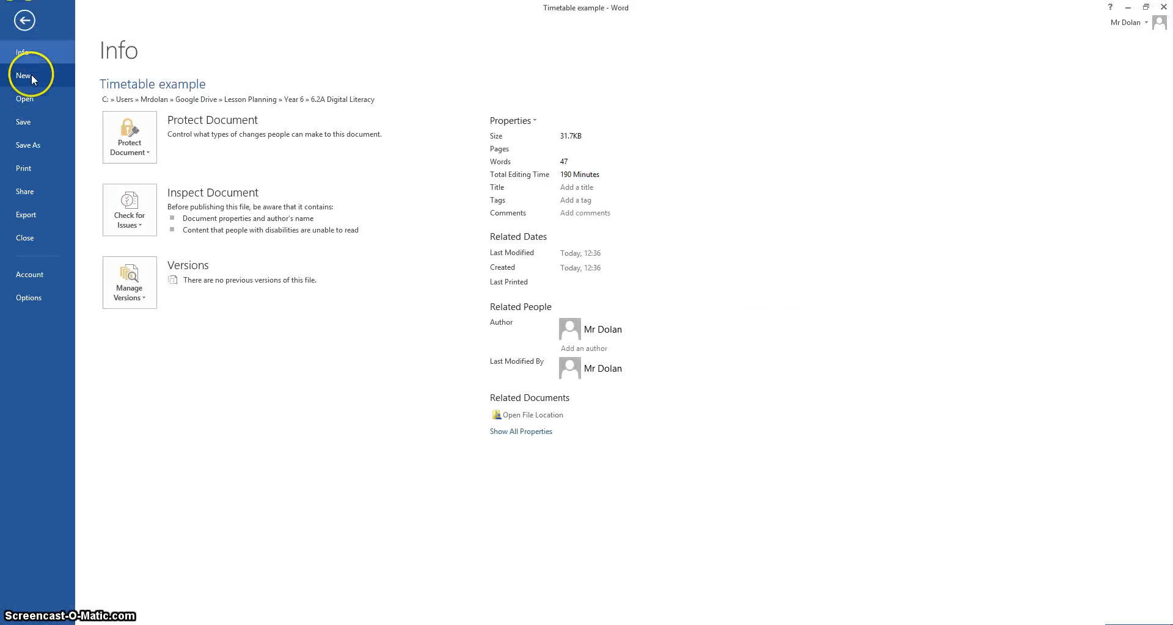
pyautogui.click(146, 198)
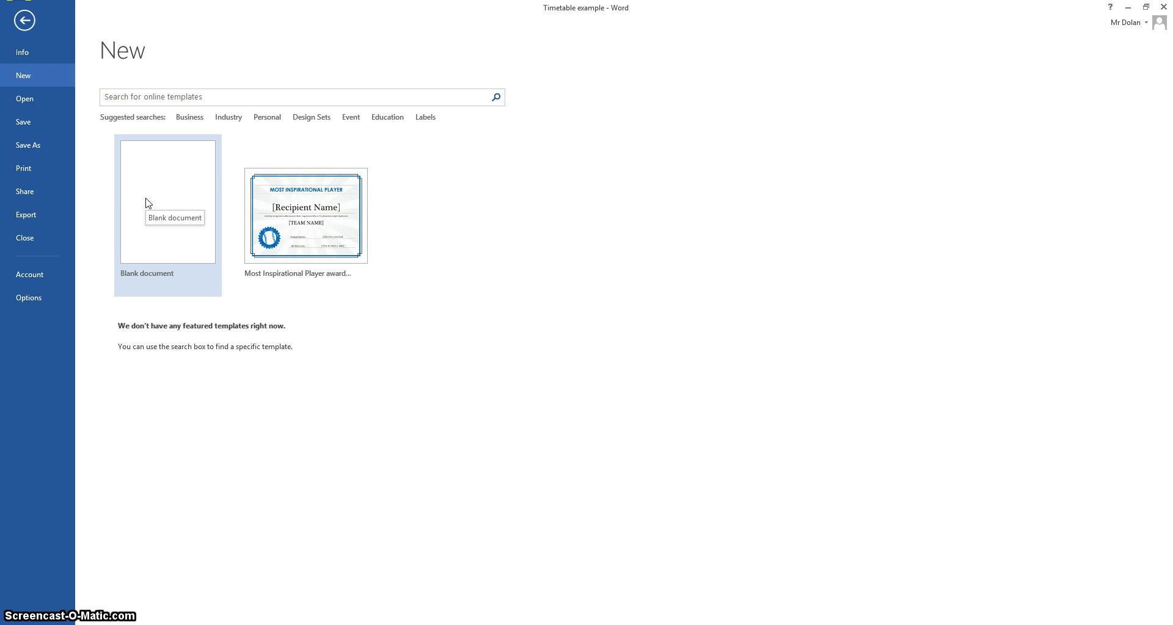
pyautogui.click(146, 204)
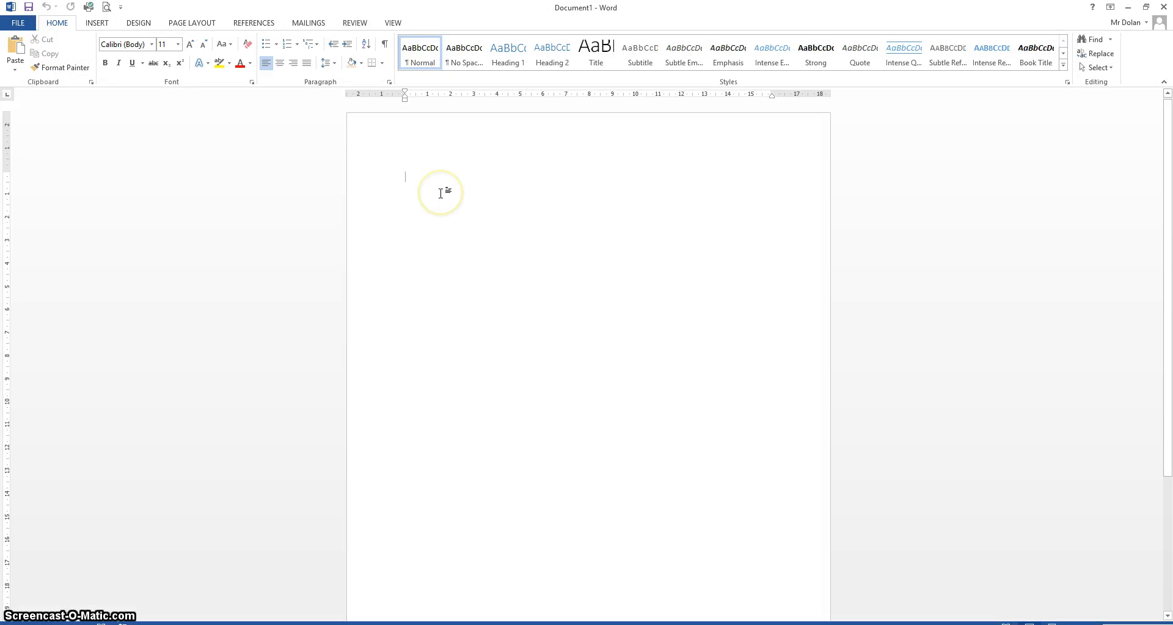
# Start saving the new document under a new name and browse to the Computing folder inside the nested Documents folder
pyautogui.click(24, 29)
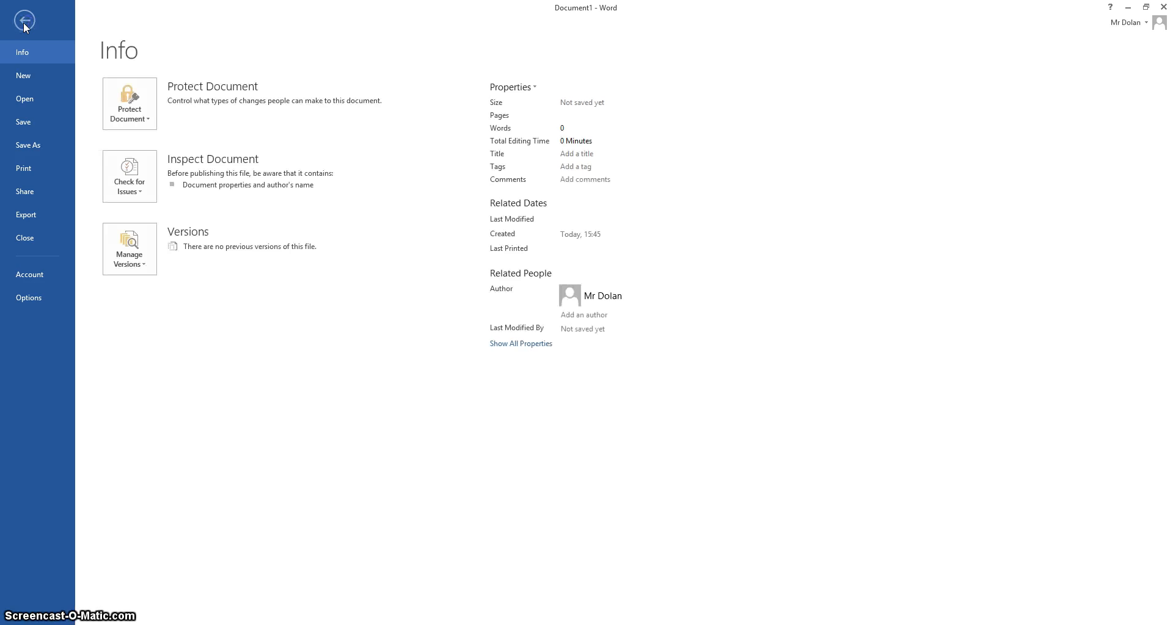
pyautogui.click(43, 145)
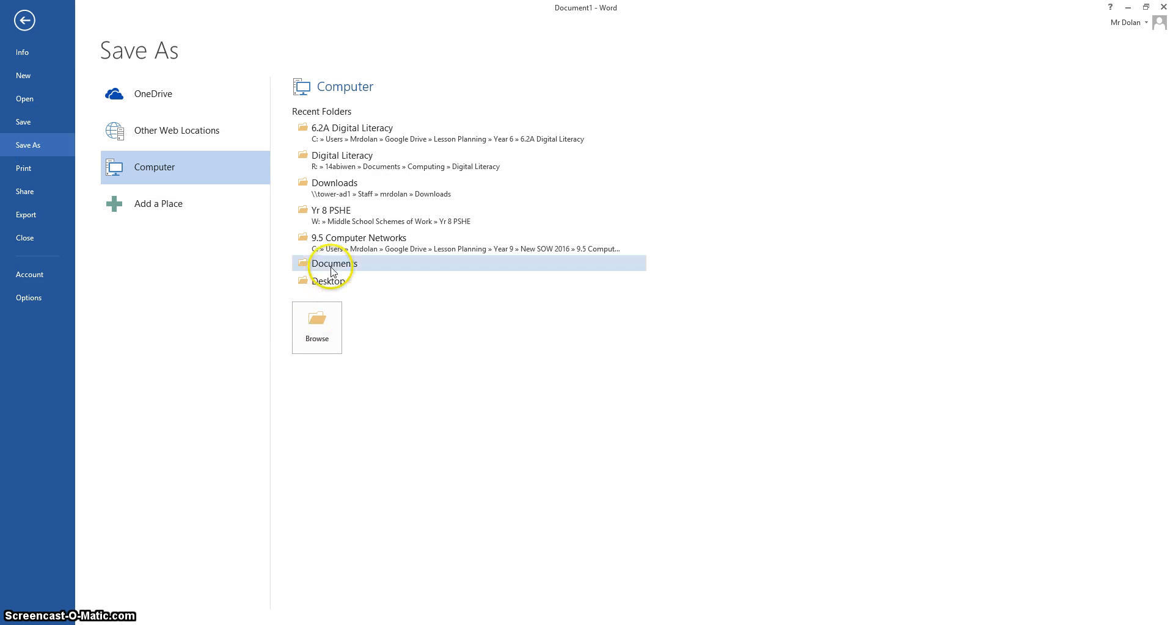
pyautogui.click(334, 330)
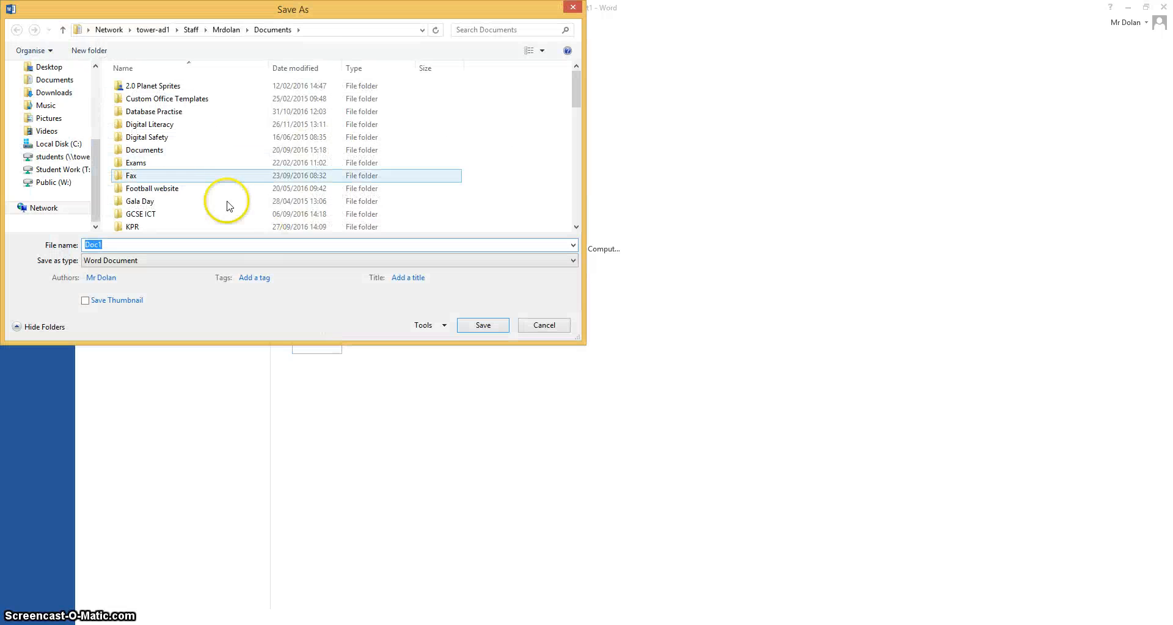
pyautogui.doubleClick(156, 151)
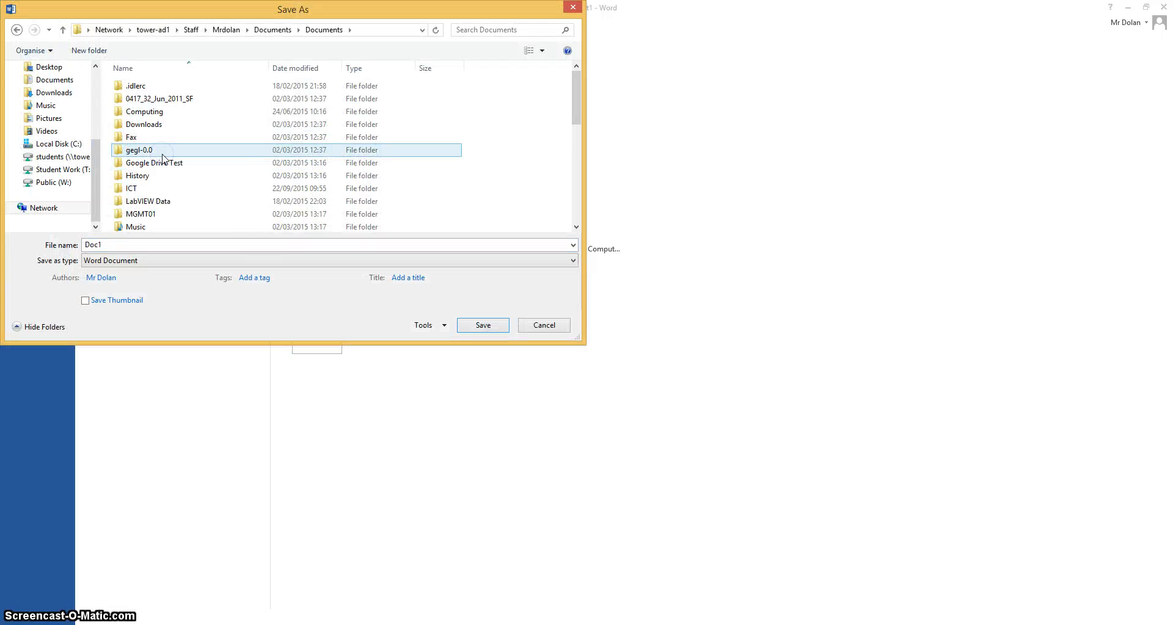
pyautogui.click(151, 124)
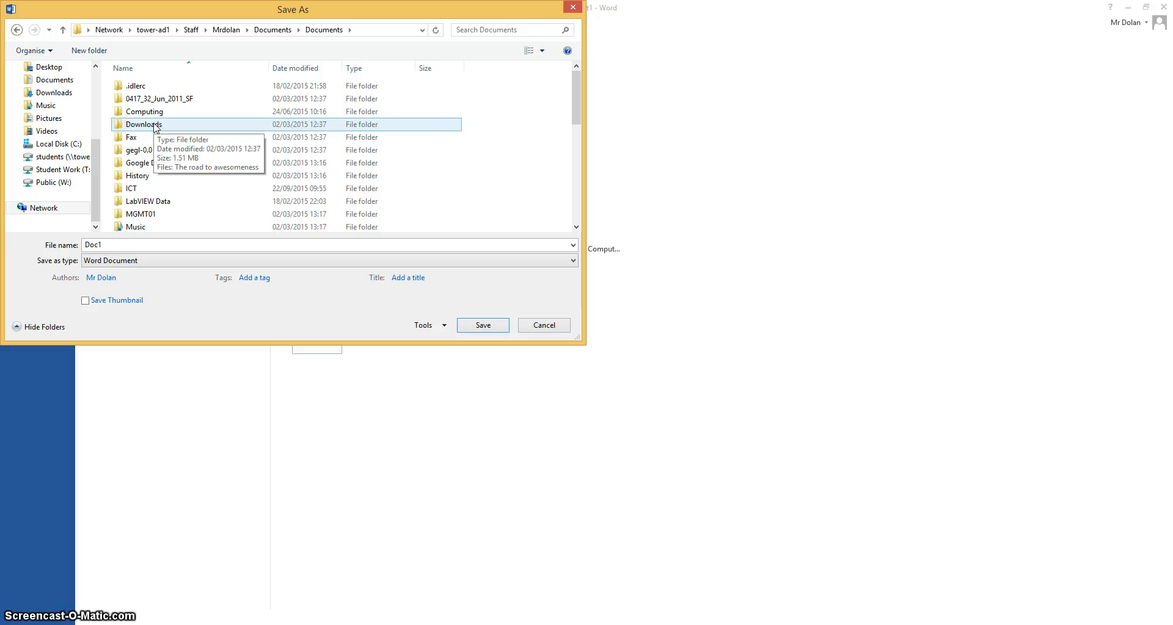
pyautogui.click(153, 202)
pyautogui.scroll(-4, 183, 178)
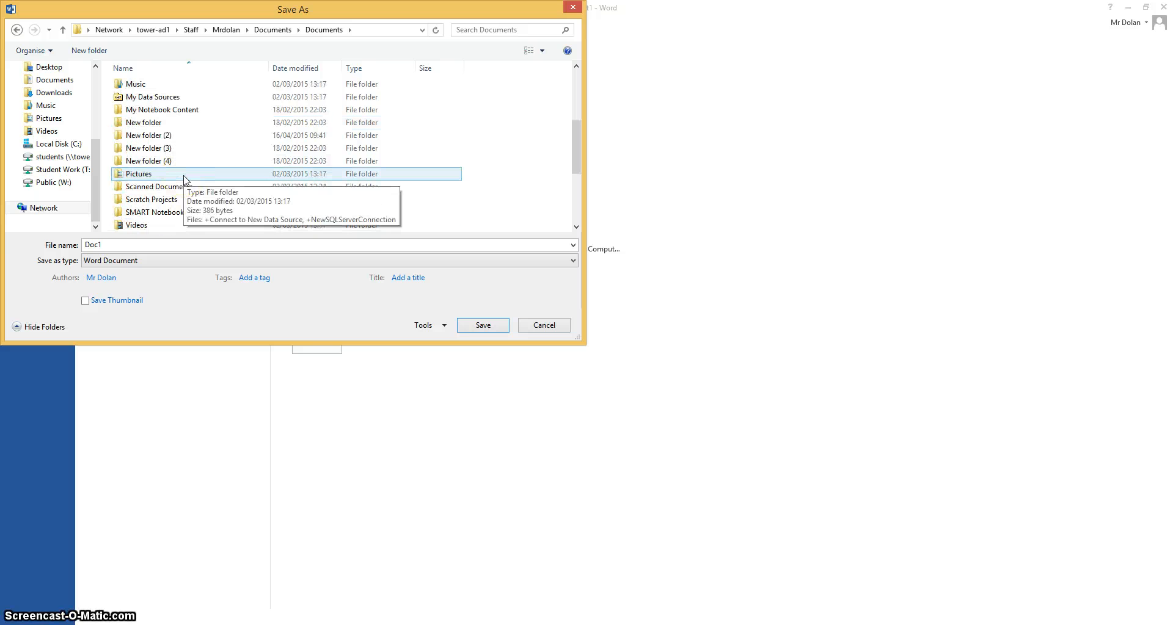
pyautogui.scroll(3, 184, 178)
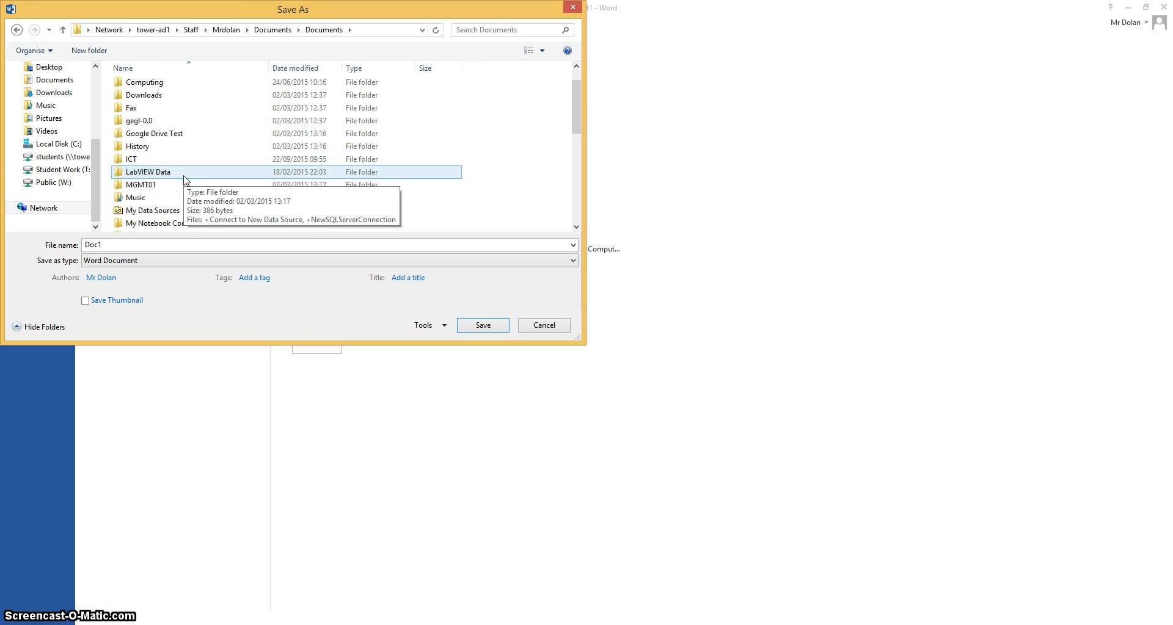
pyautogui.click(161, 107)
pyautogui.click(153, 82)
pyautogui.doubleClick(154, 82)
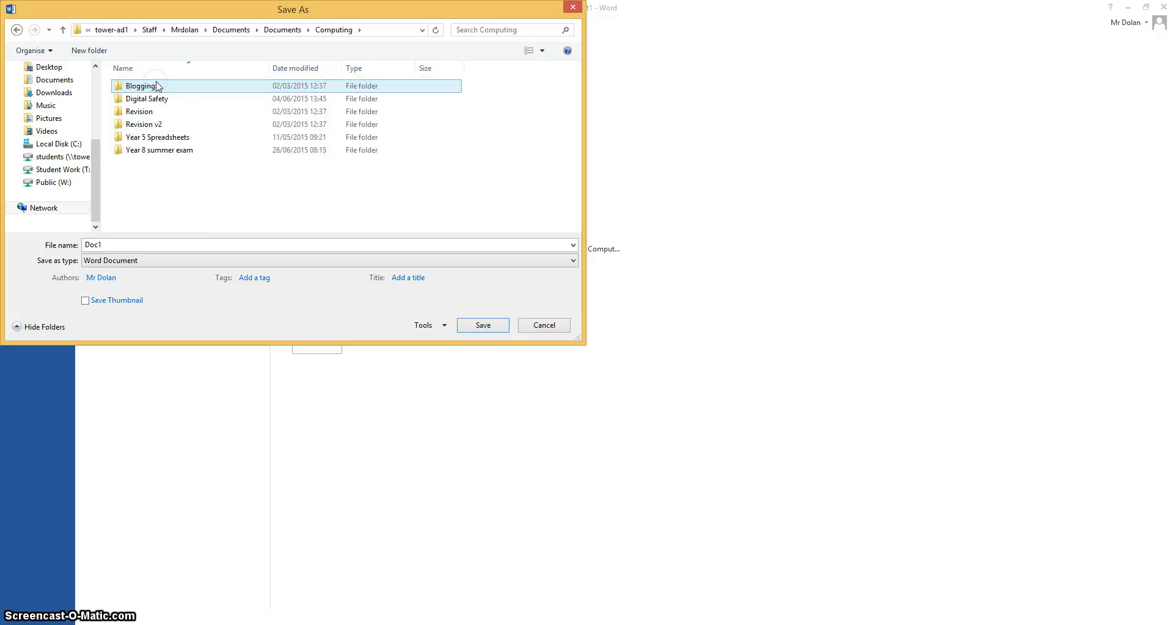
# Create a new folder named Digital Literacy inside the Computing folder and open it
pyautogui.click(171, 101)
pyautogui.click(197, 197)
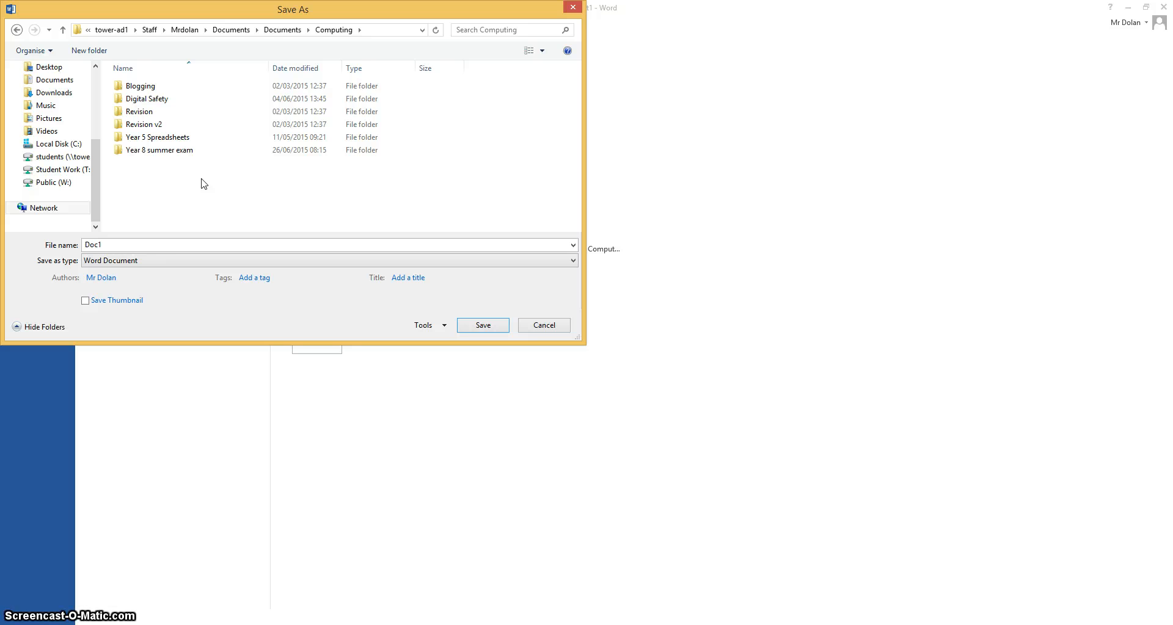
pyautogui.click(158, 163)
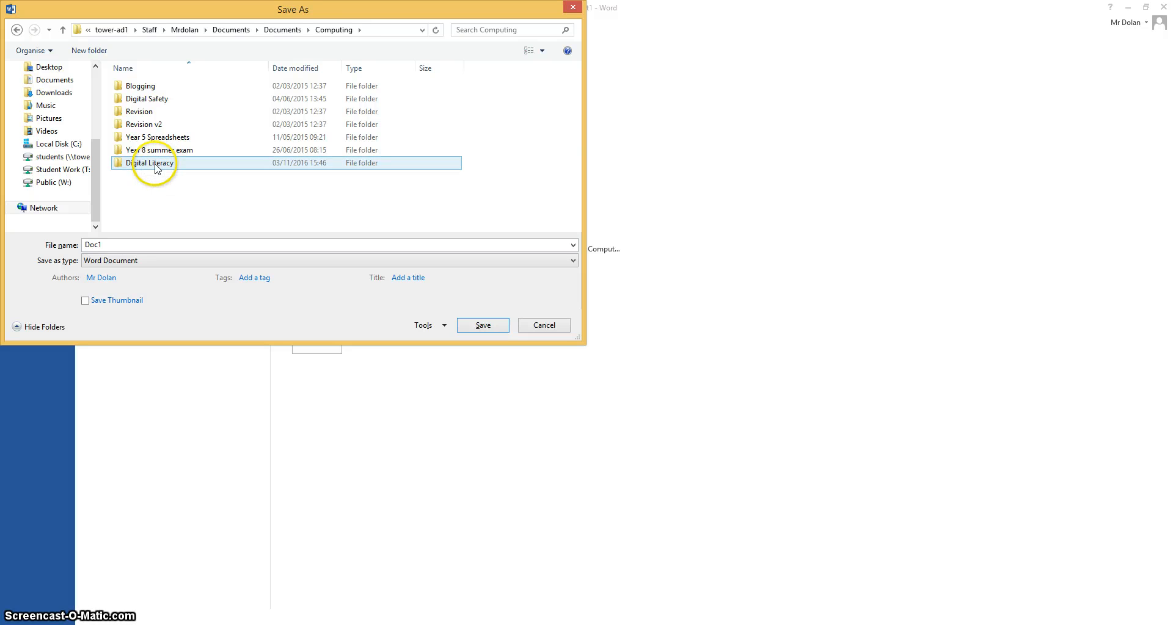
pyautogui.doubleClick(156, 164)
# Name the file Business letter and save it as a Word Document in the Digital Literacy folder
pyautogui.doubleClick(140, 247)
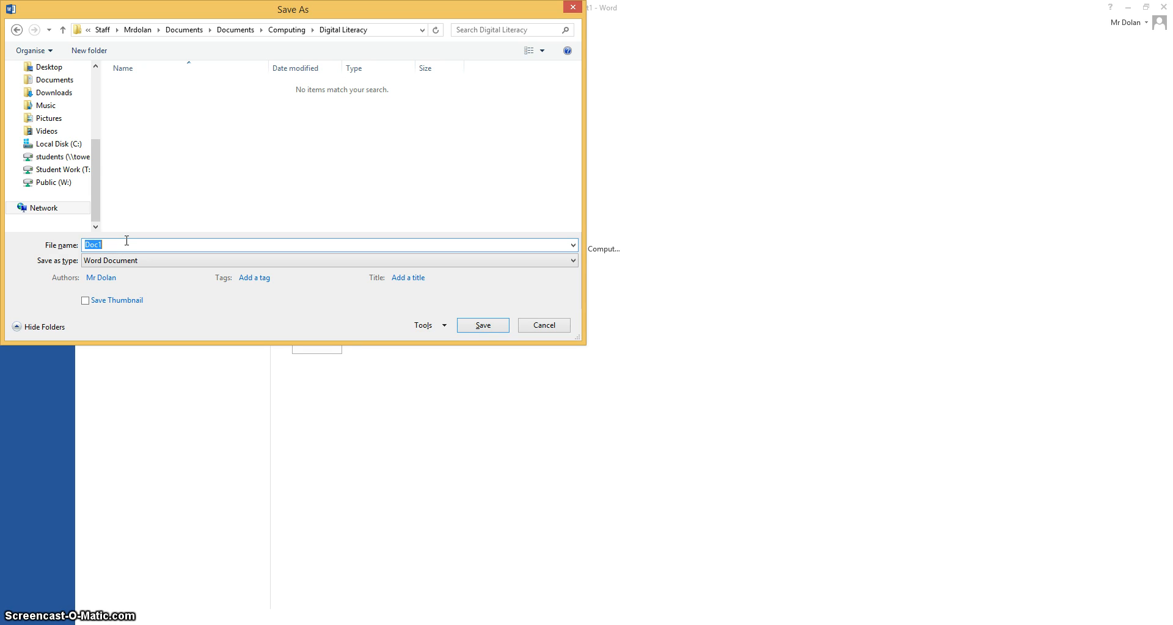
pyautogui.write('B')
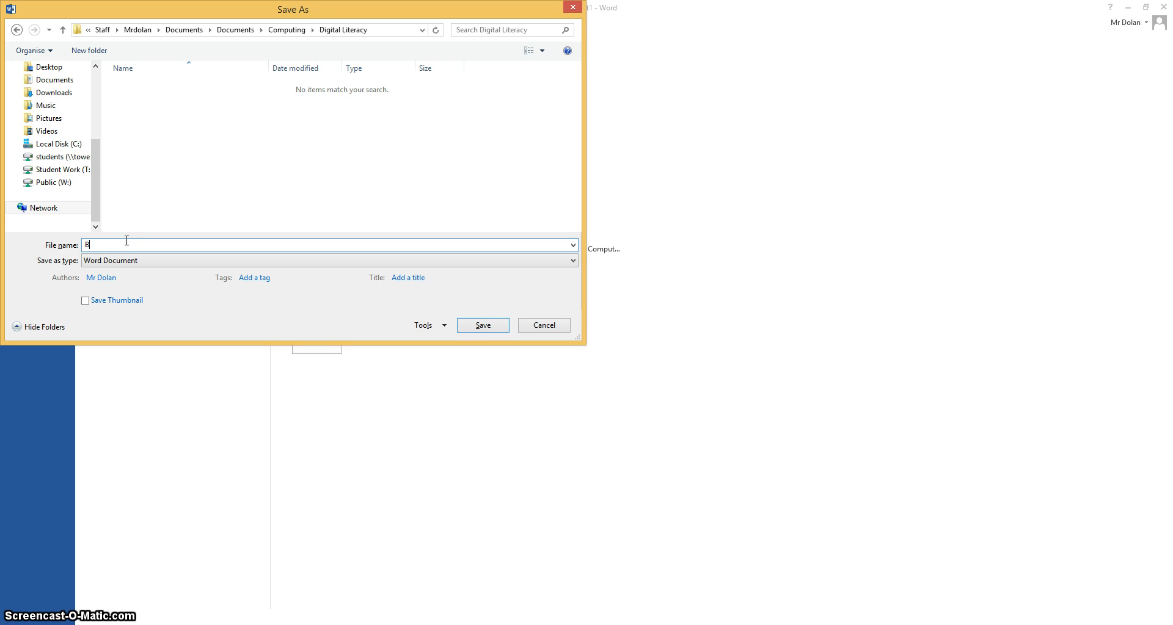
pyautogui.write('usiness letter')
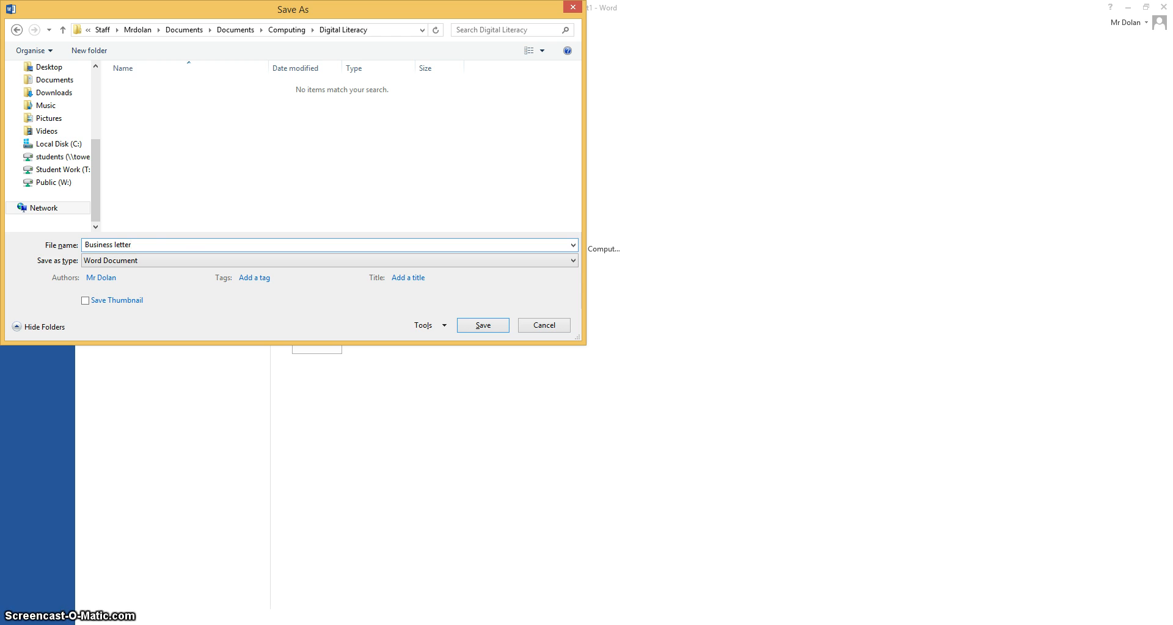
pyautogui.click(464, 326)
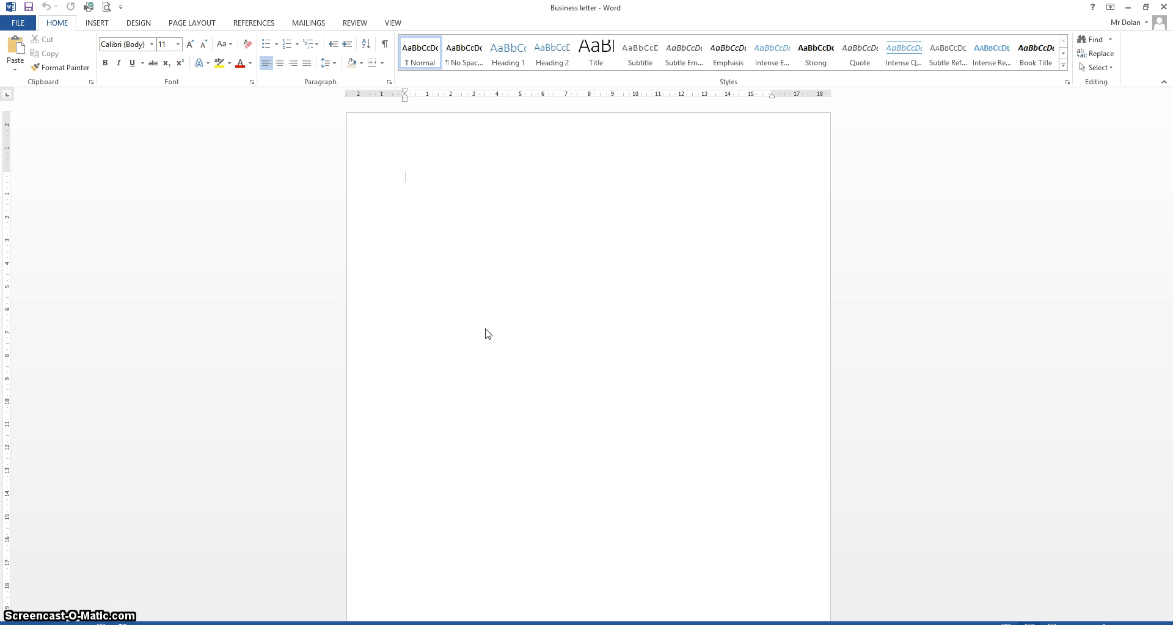
# Enter the sender's name and postal address on separate lines at the start of the letter, ending with a new line
pyautogui.write('Joe Bloggs')
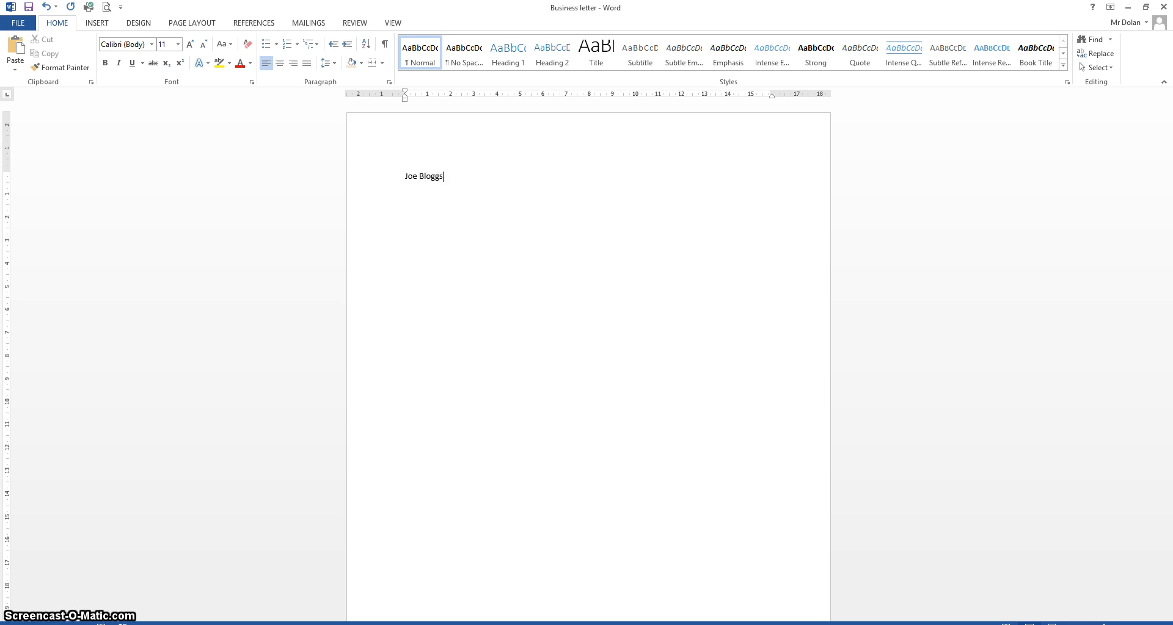
pyautogui.press('Return')
pyautogui.write('The High')
pyautogui.write(' Street, ')
pyautogui.write('Rainhill,')
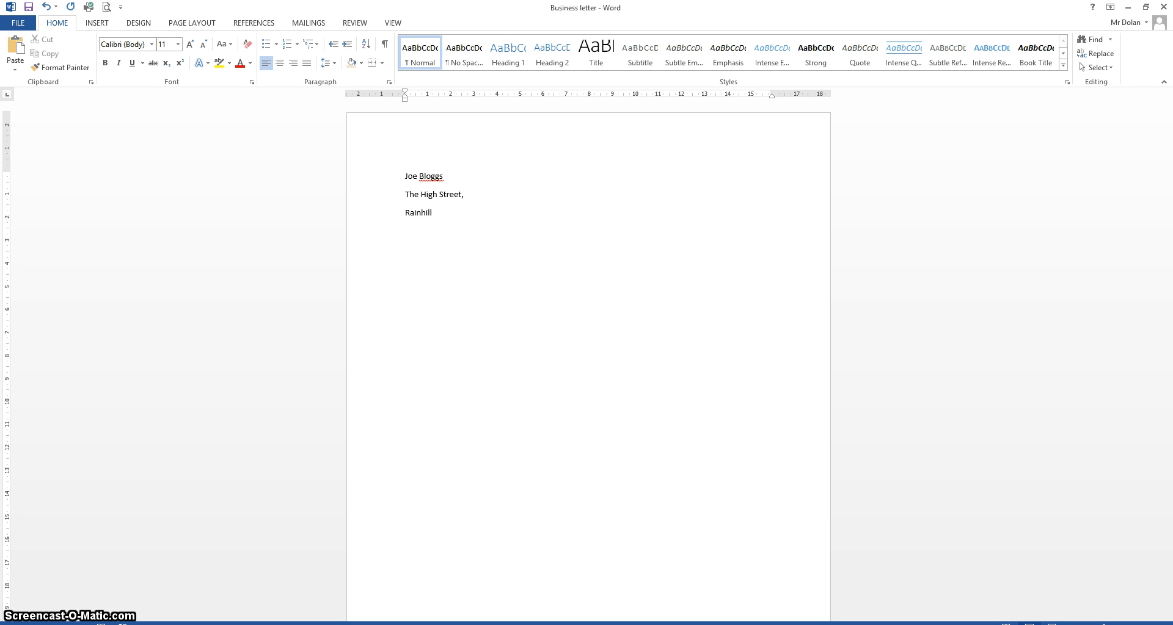
pyautogui.press('Return')
pyautogui.write('Merseyside L35 ')
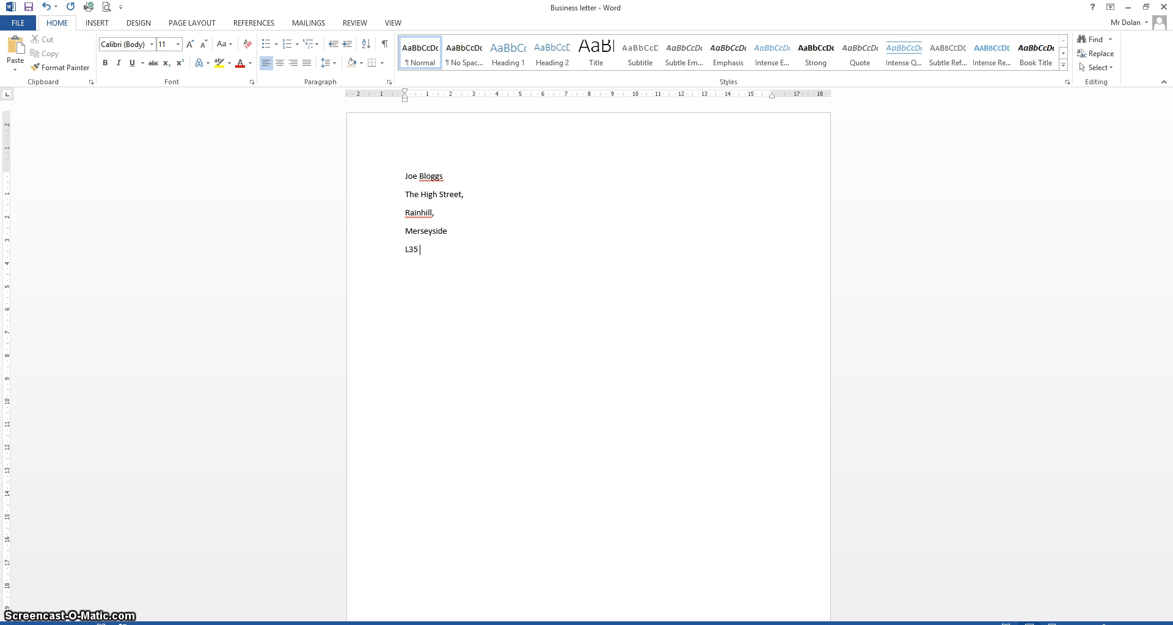
pyautogui.write('6NE')
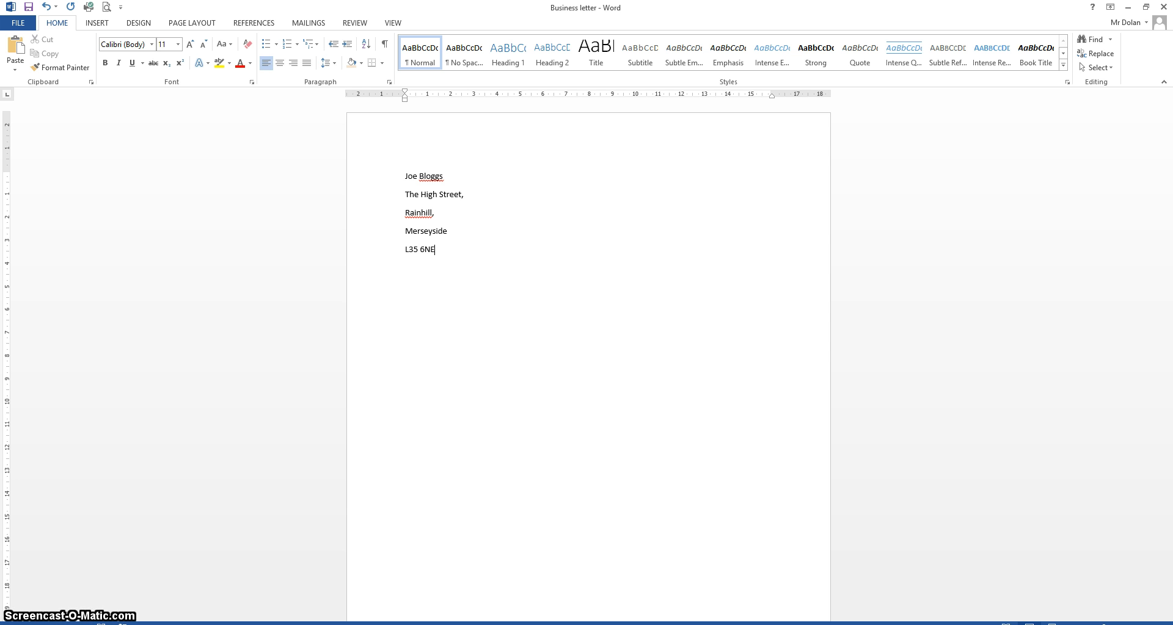
pyautogui.press('Return')
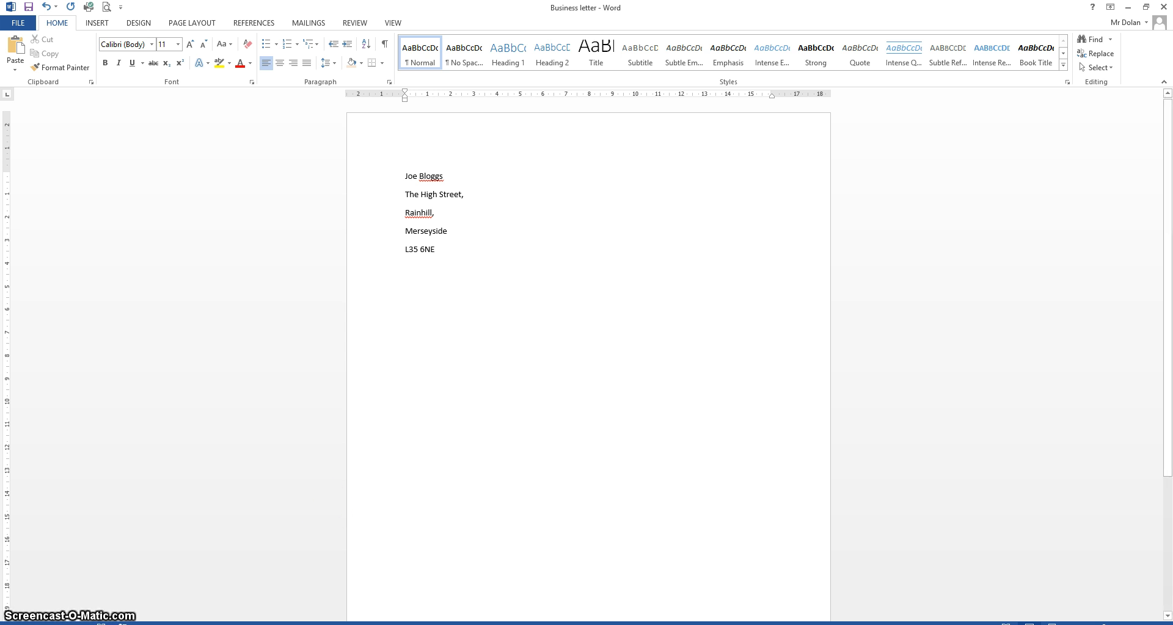
# Insert the automatically updating date below the sender's address in the format Thursday, 03 November 2016, followed by a new line
pyautogui.hotkey('alt', 'p')
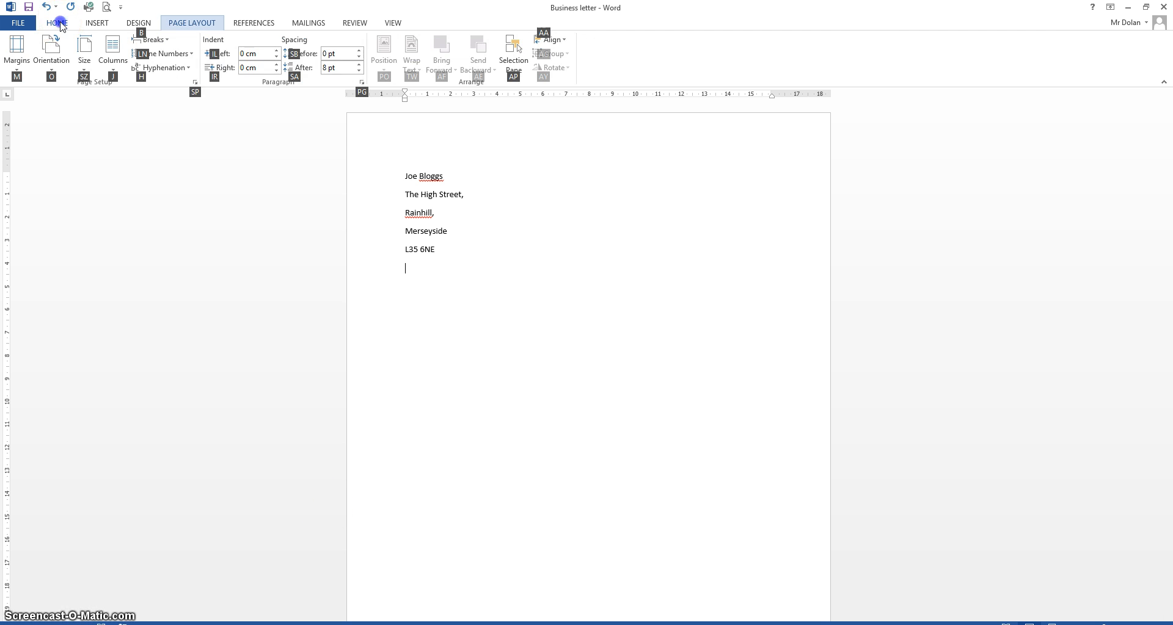
pyautogui.click(60, 23)
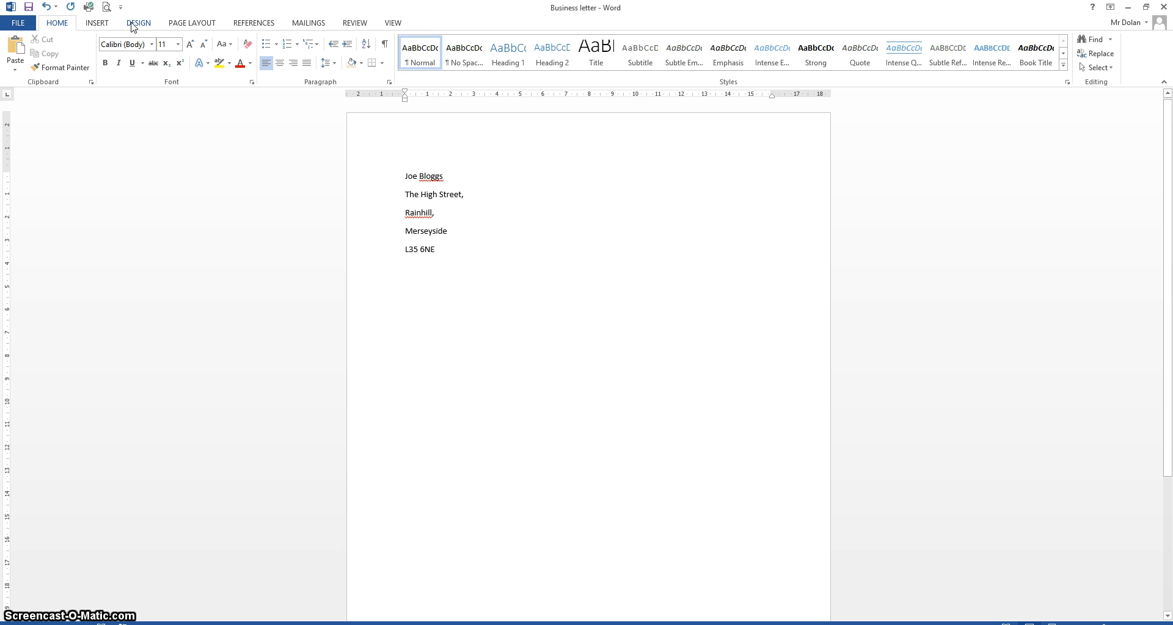
pyautogui.click(88, 23)
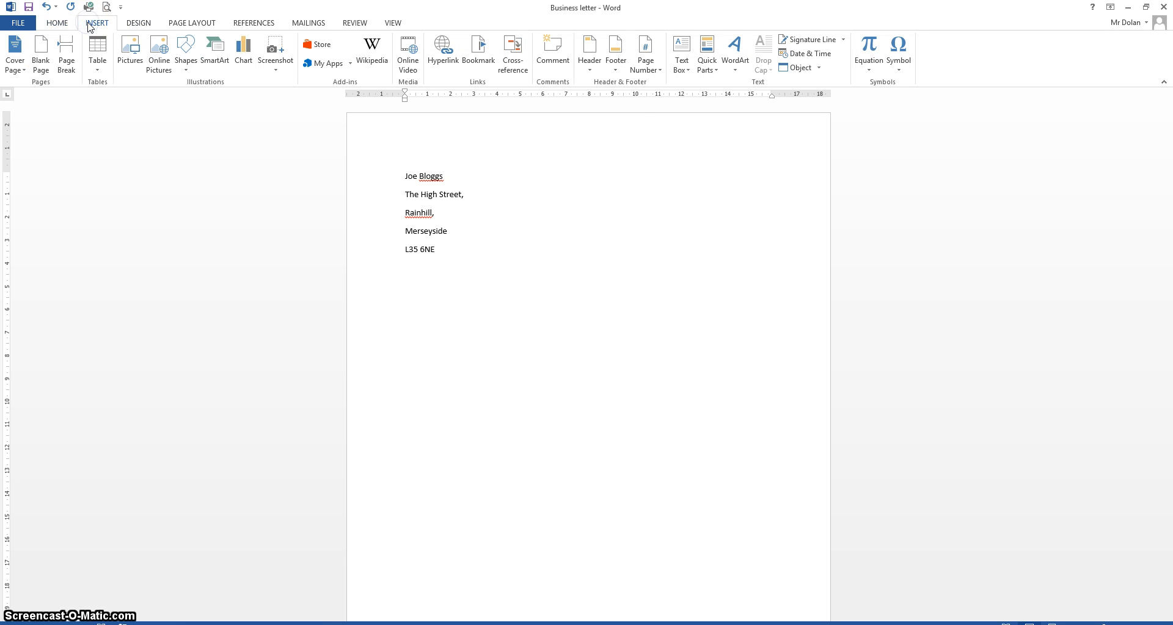
pyautogui.click(822, 55)
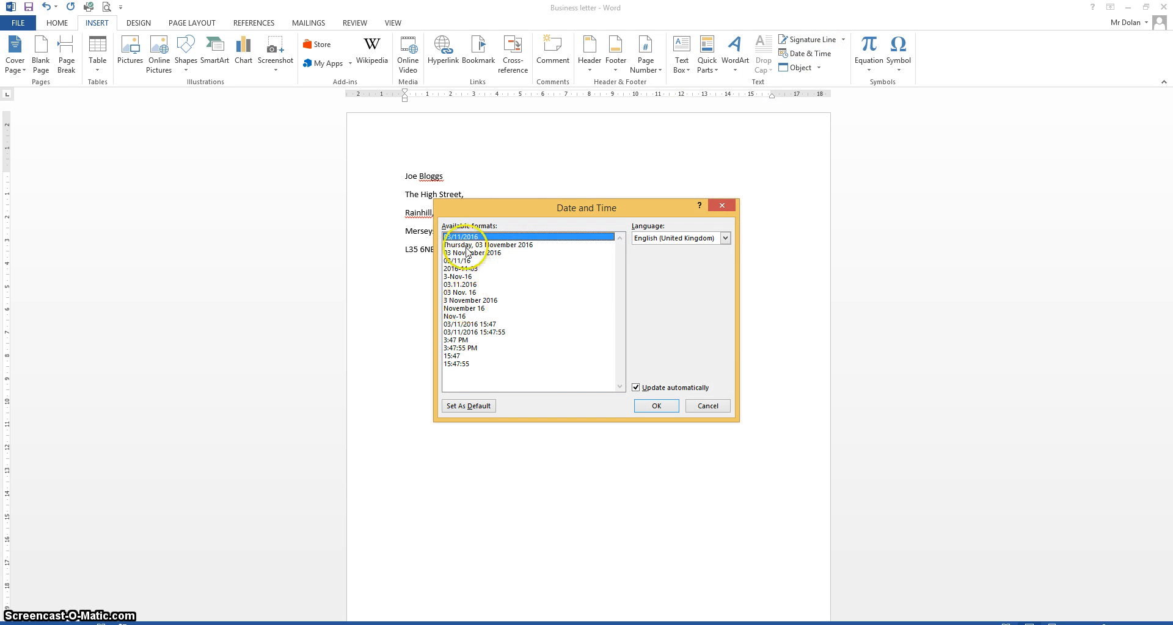
pyautogui.click(466, 245)
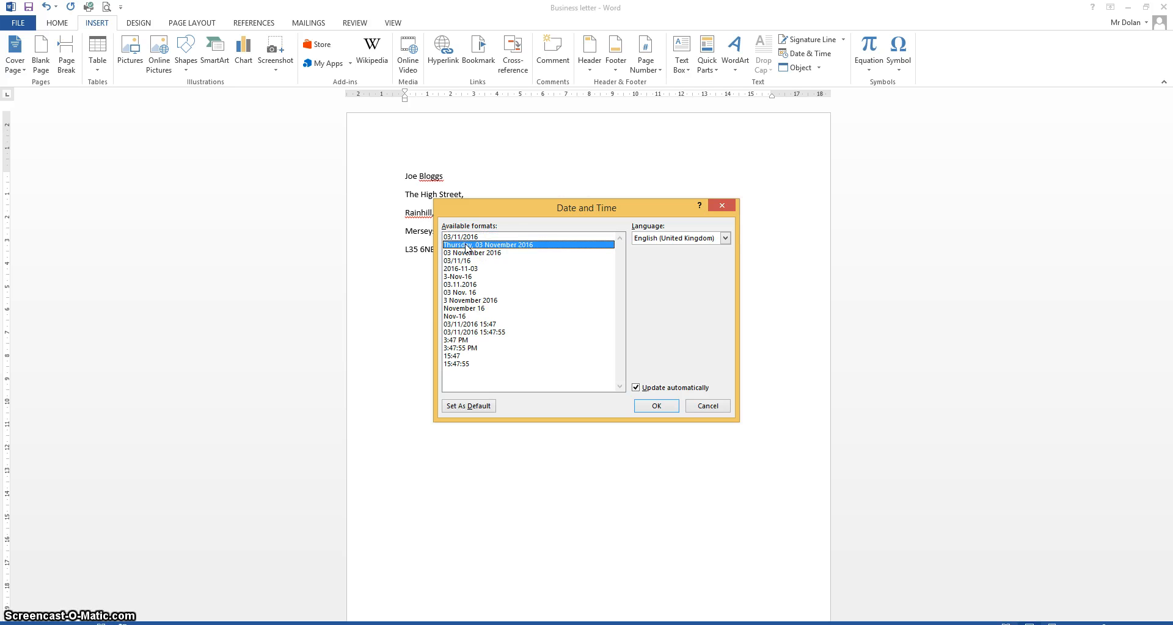
pyautogui.click(655, 405)
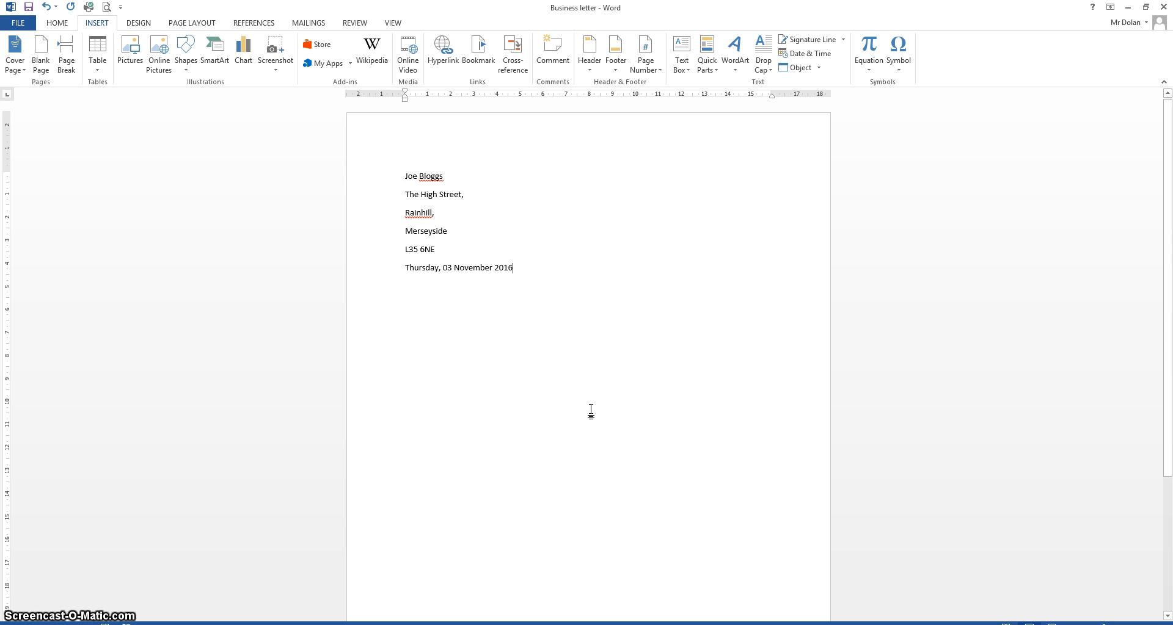
pyautogui.press('Return')
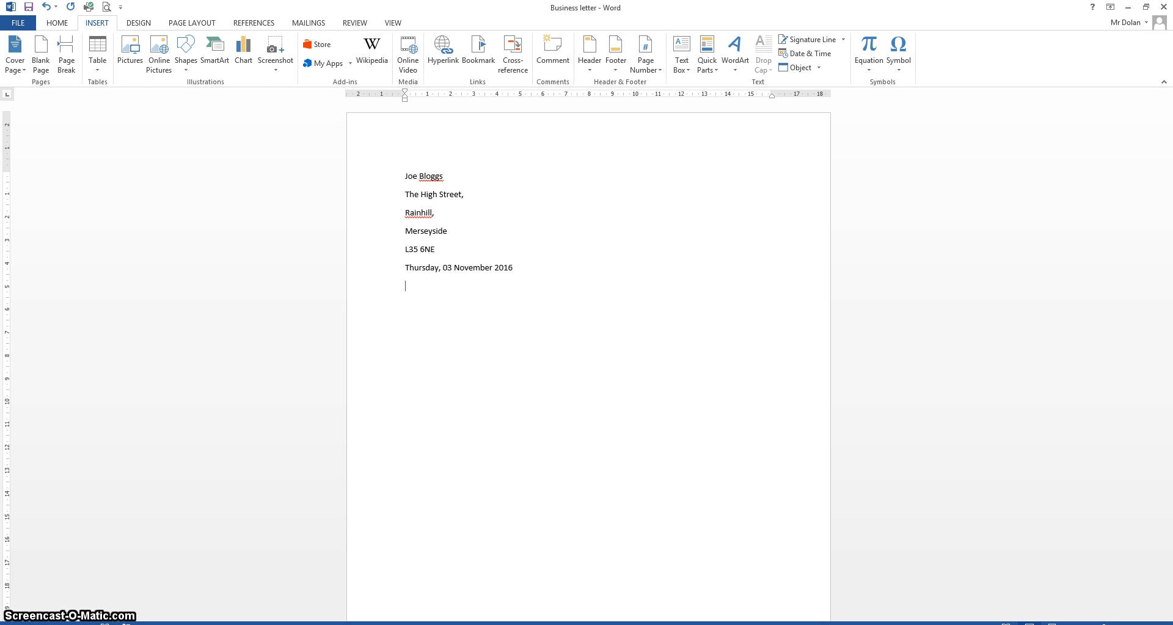
# Enter the recipient's title and surname on the line below the date
pyautogui.hotkey('alt', 'p')
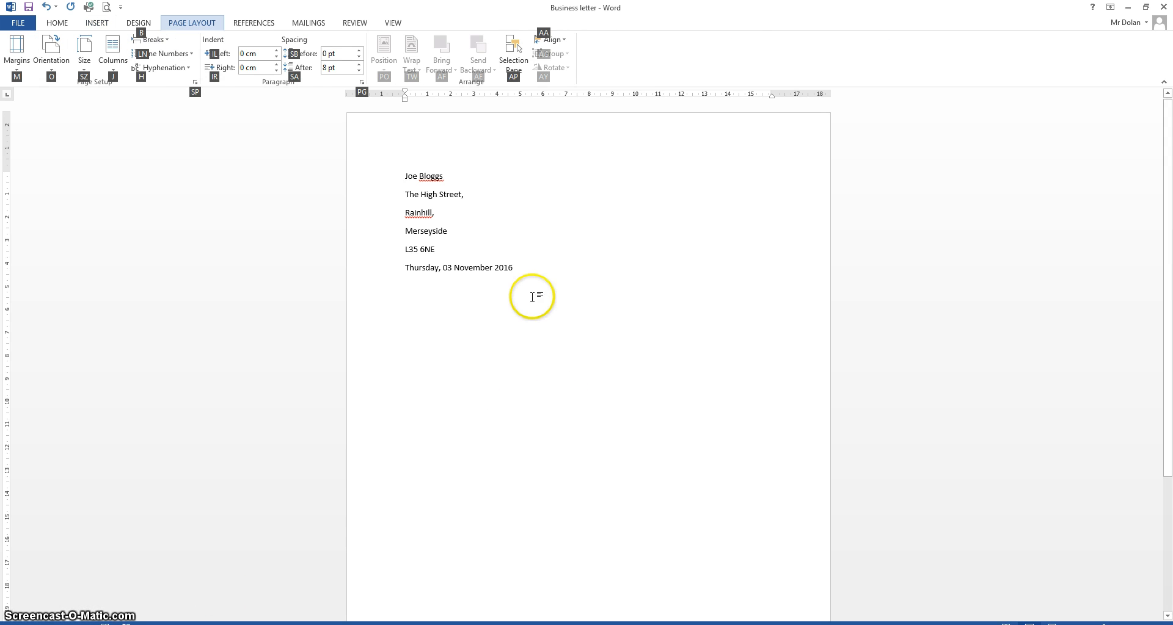
pyautogui.click(430, 291)
pyautogui.write('Mis')
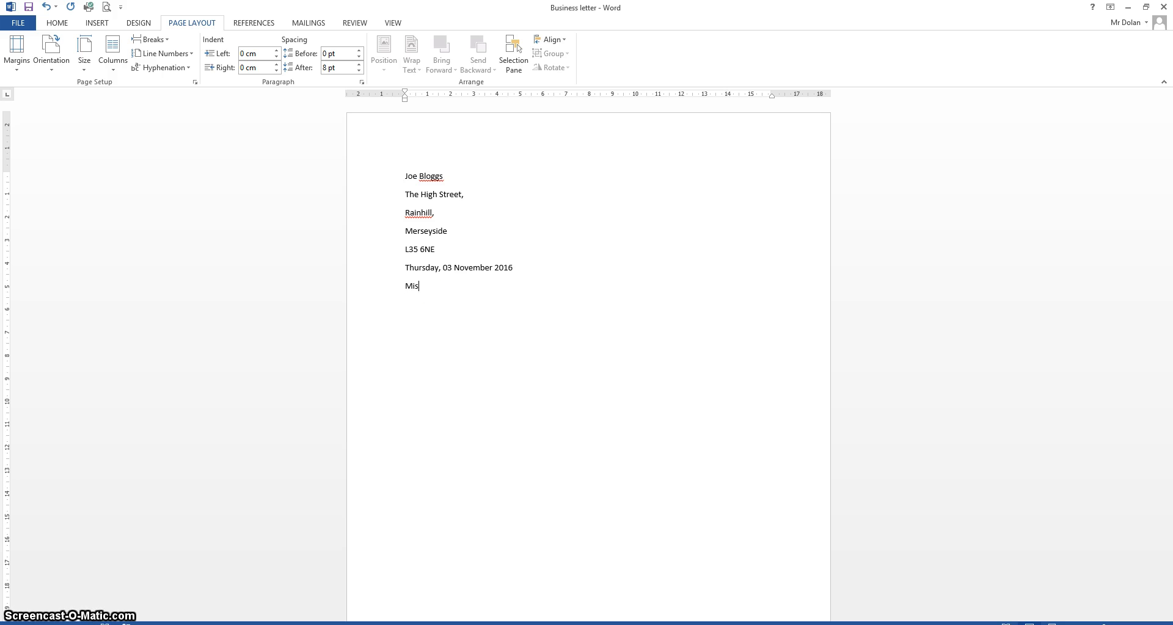
pyautogui.write('s Oxley')
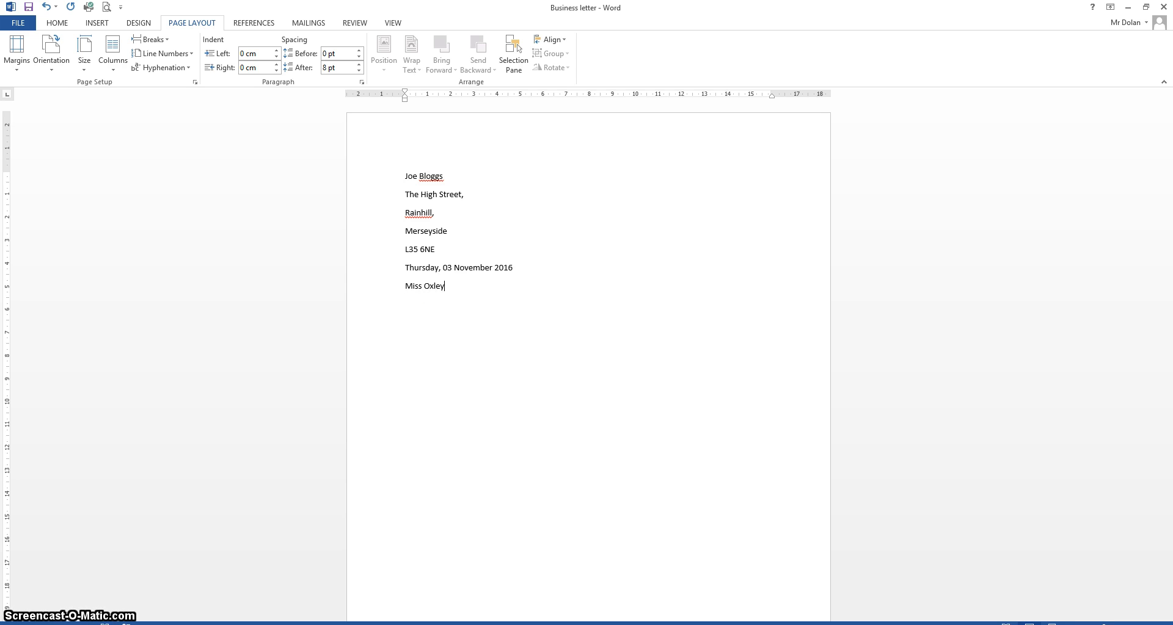
# Add the organisation name Tower College on the line below the recipient's name
pyautogui.press('Return')
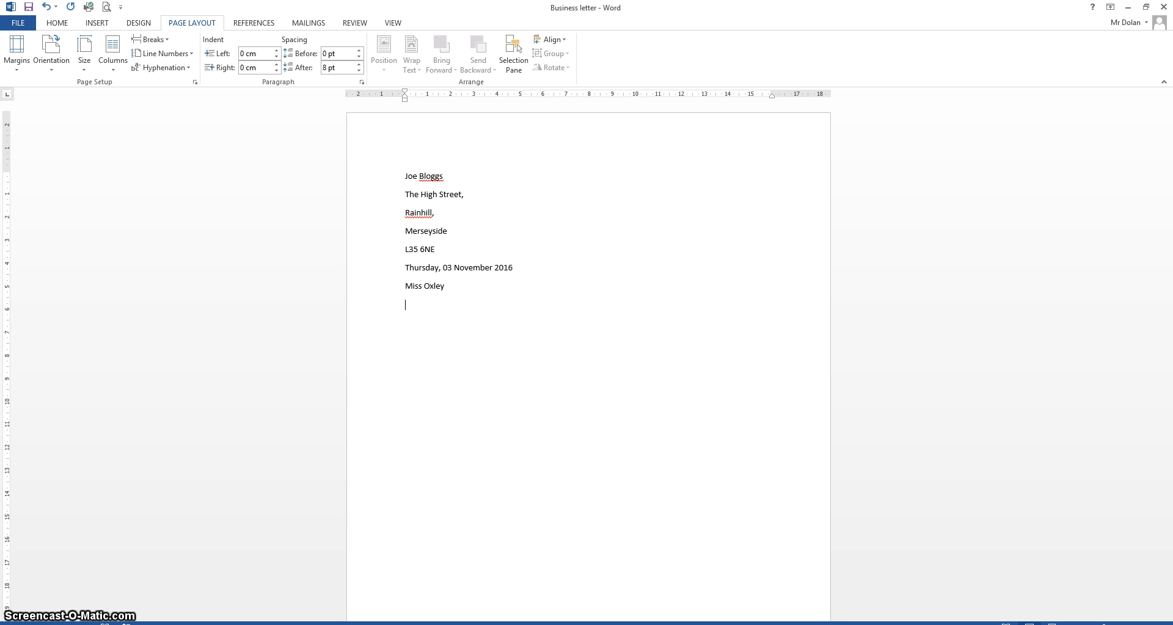
pyautogui.write('Tower')
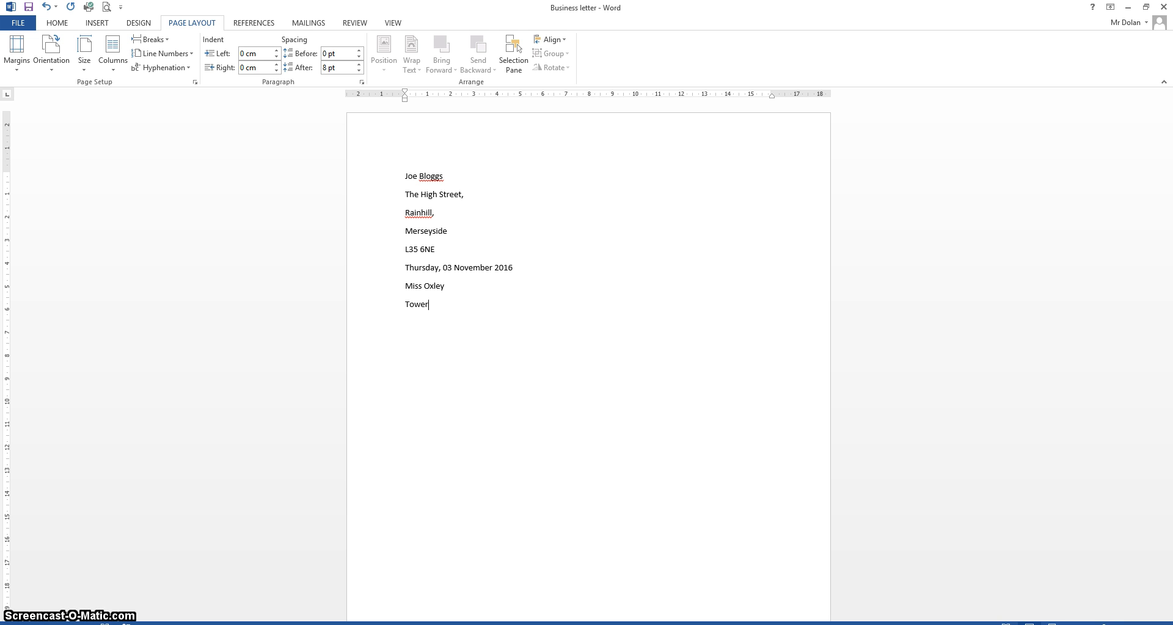
pyautogui.write(' College')
pyautogui.press('alt')
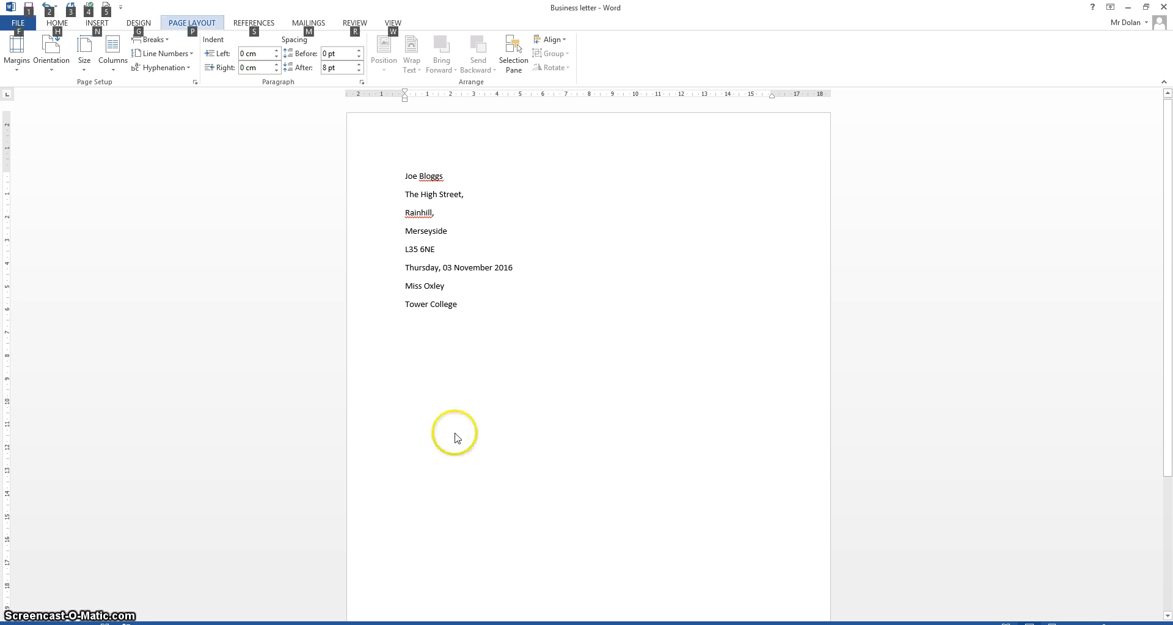
pyautogui.press('alt')
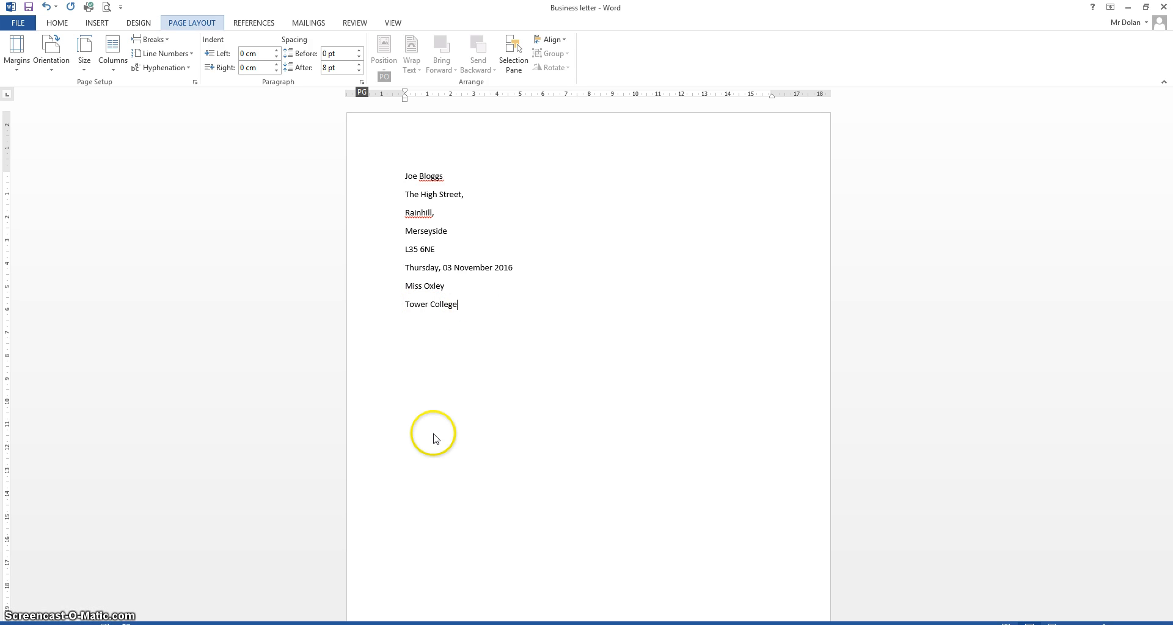
# Enter the recipient's postal address on separate lines below Tower College, ending with a new line
pyautogui.click(474, 305)
pyautogui.press('Return')
pyautogui.write('Mi')
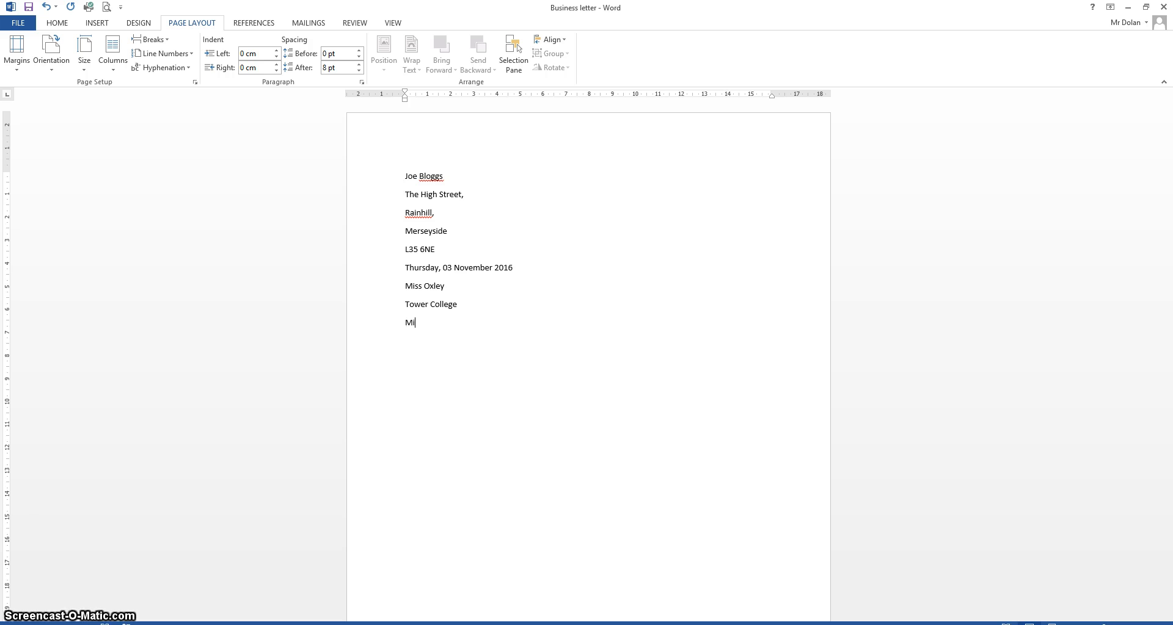
pyautogui.write('ll Lane')
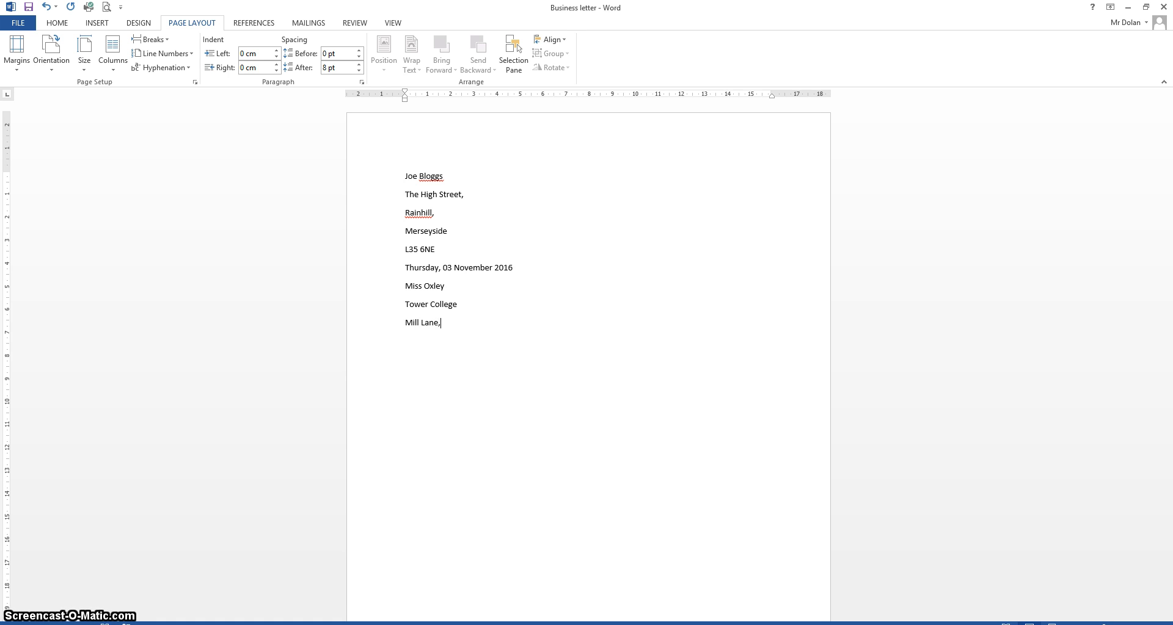
pyautogui.write(',')
pyautogui.press('Return')
pyautogui.write('Rainhill,')
pyautogui.press('Return')
pyautogui.write('Merseyside')
pyautogui.write('L35 6NE')
pyautogui.press('Return')
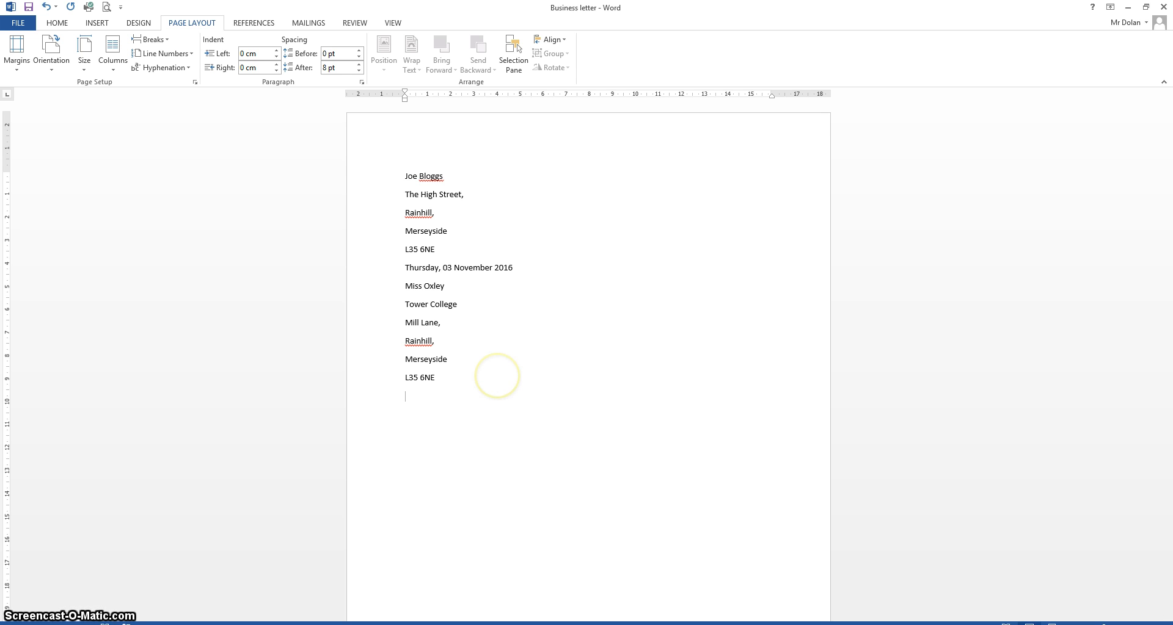
# Add a salutation with Dear, the recipient's title and surname and a comma, and start an indented body line with "I am writing"
pyautogui.write('Dear M')
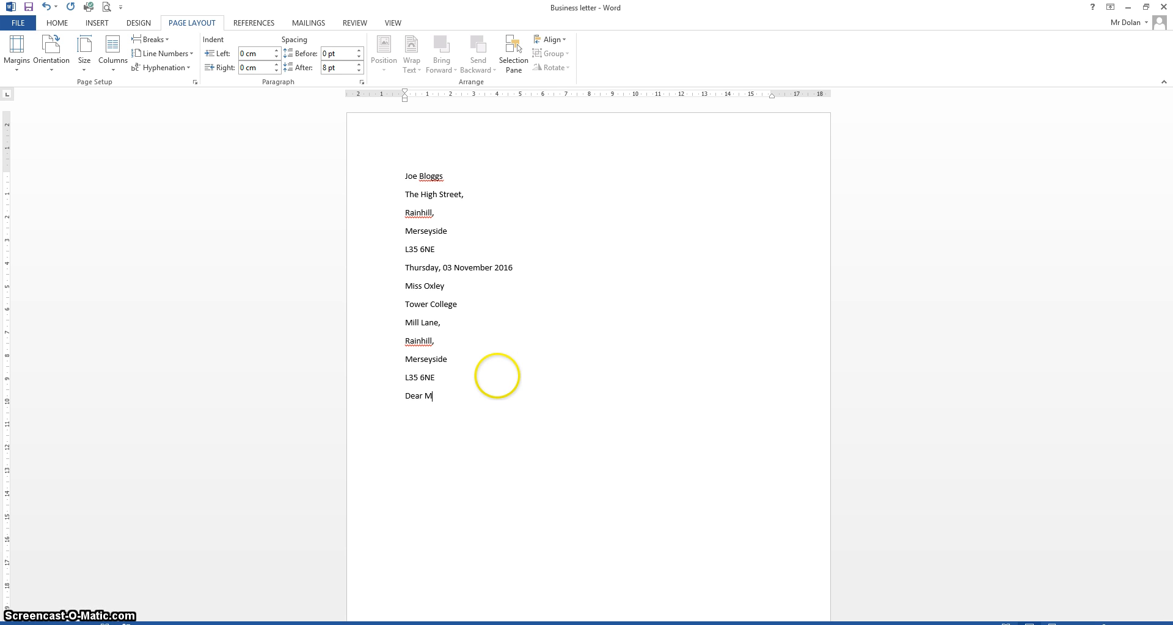
pyautogui.write('iss Ox')
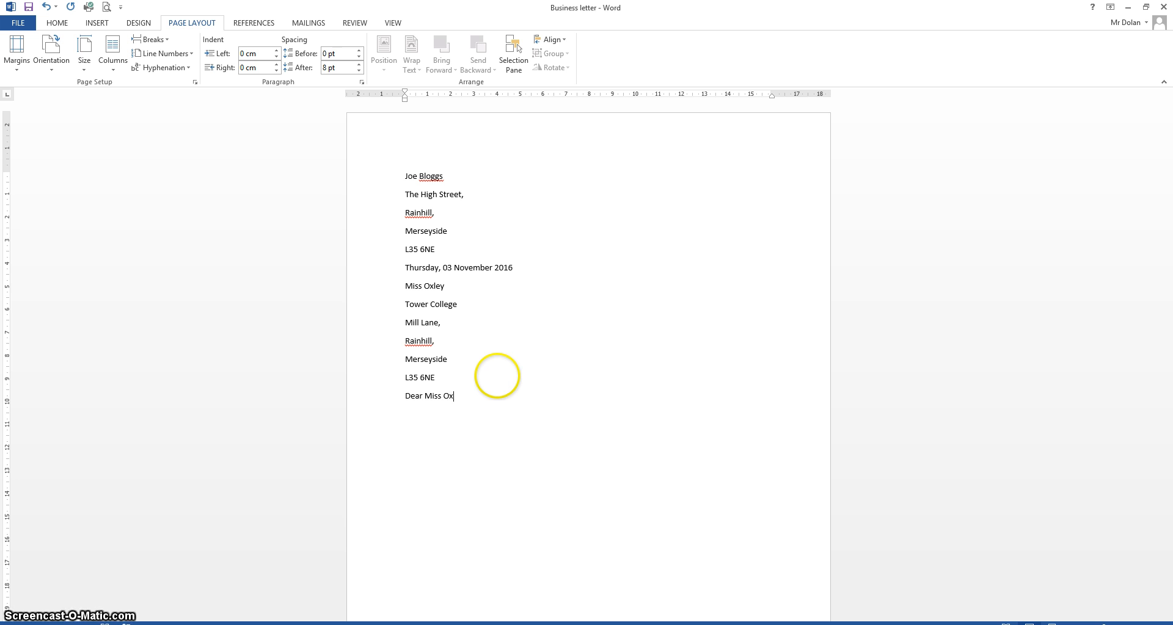
pyautogui.write('ley,')
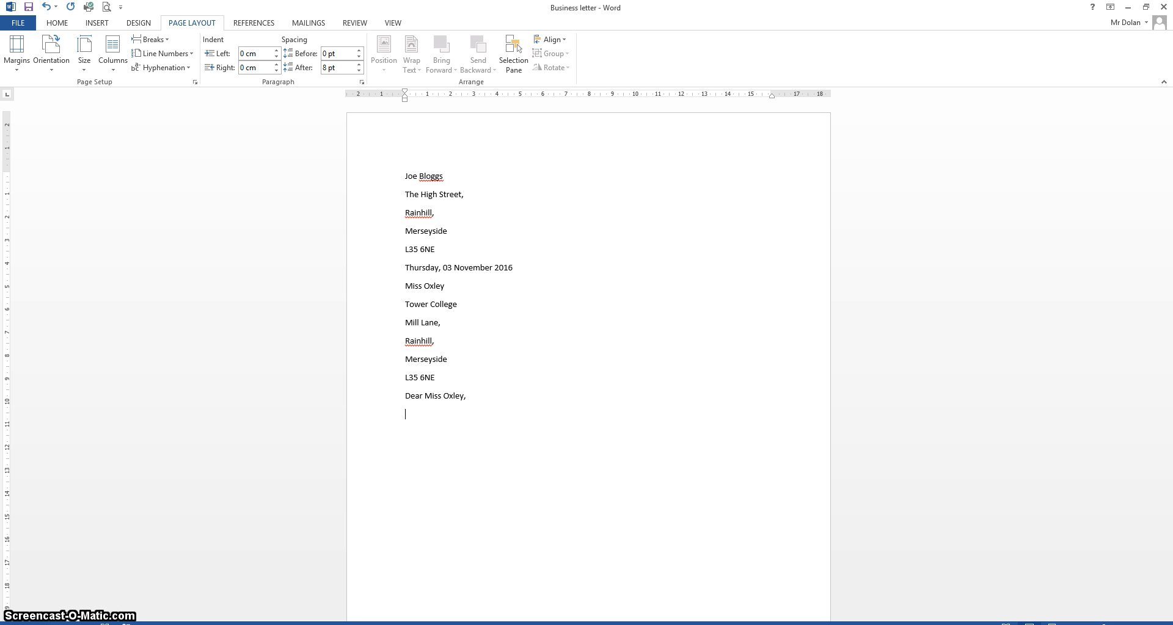
pyautogui.press('Return')
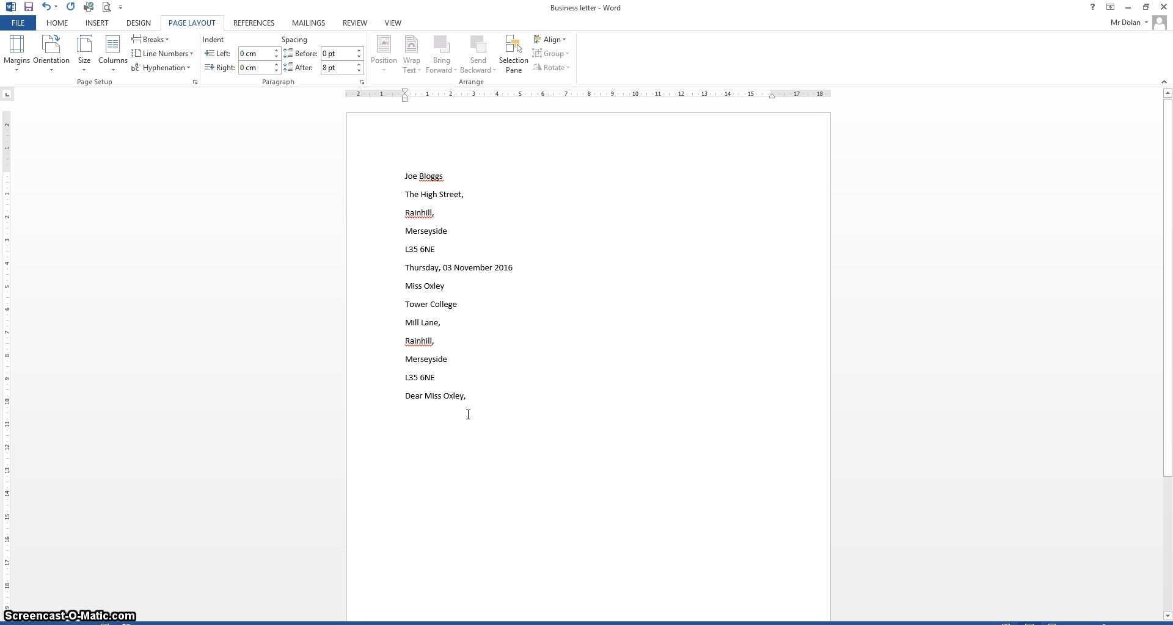
pyautogui.write('I am')
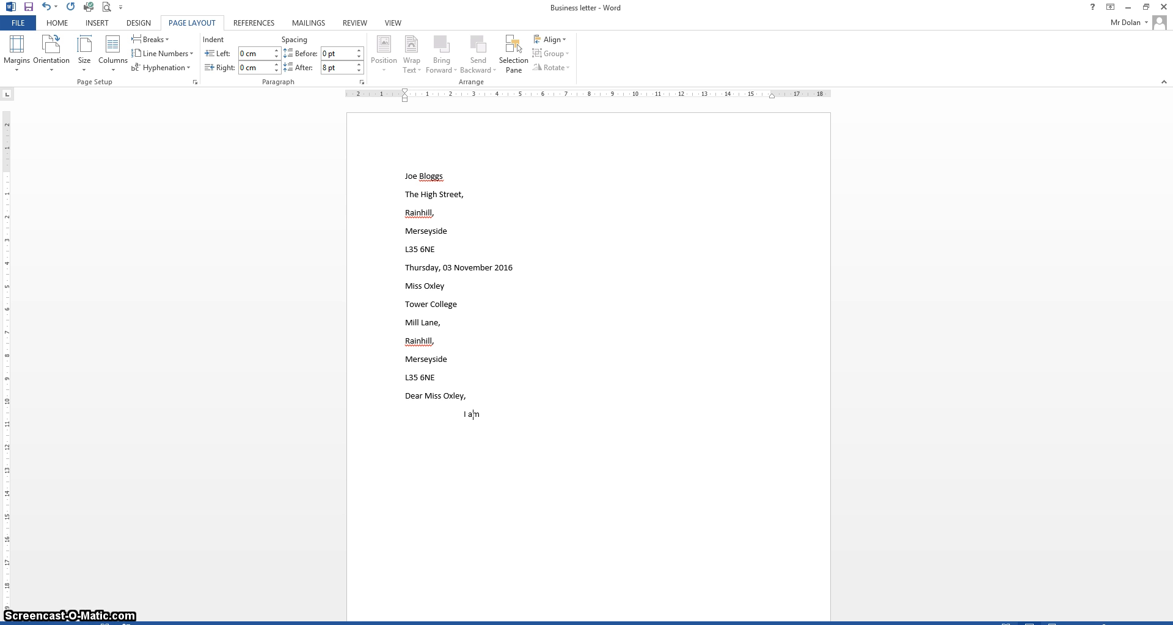
pyautogui.write(' writing')
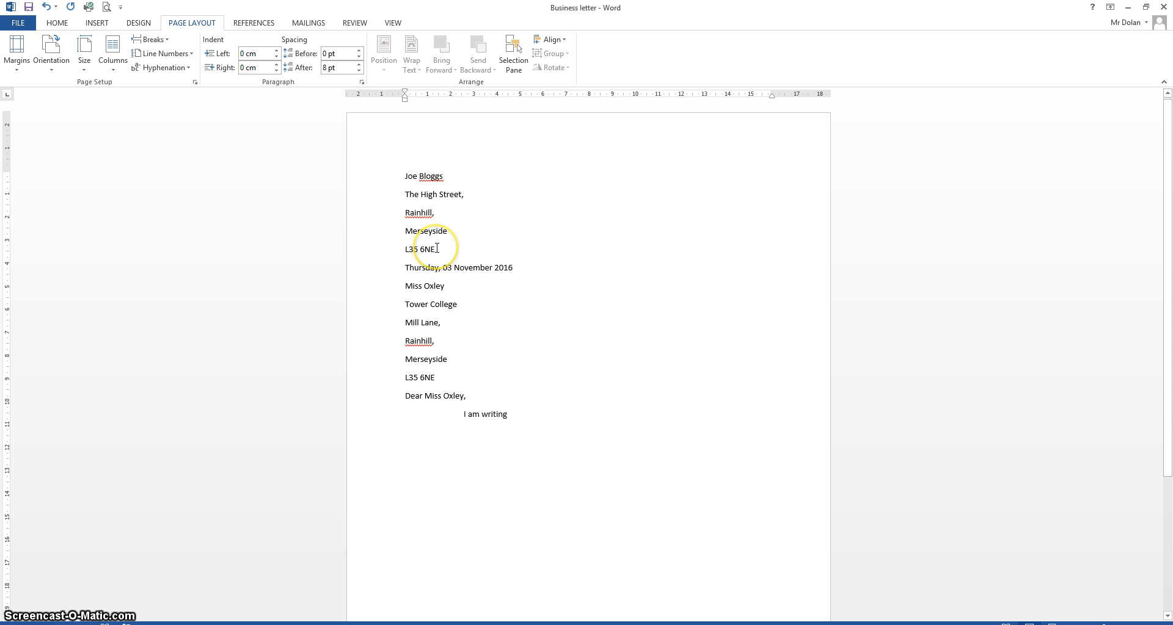
# Right-align the sender's name and address lines at the start of the letter
pyautogui.moveTo(439, 246); pyautogui.dragTo(395, 178)
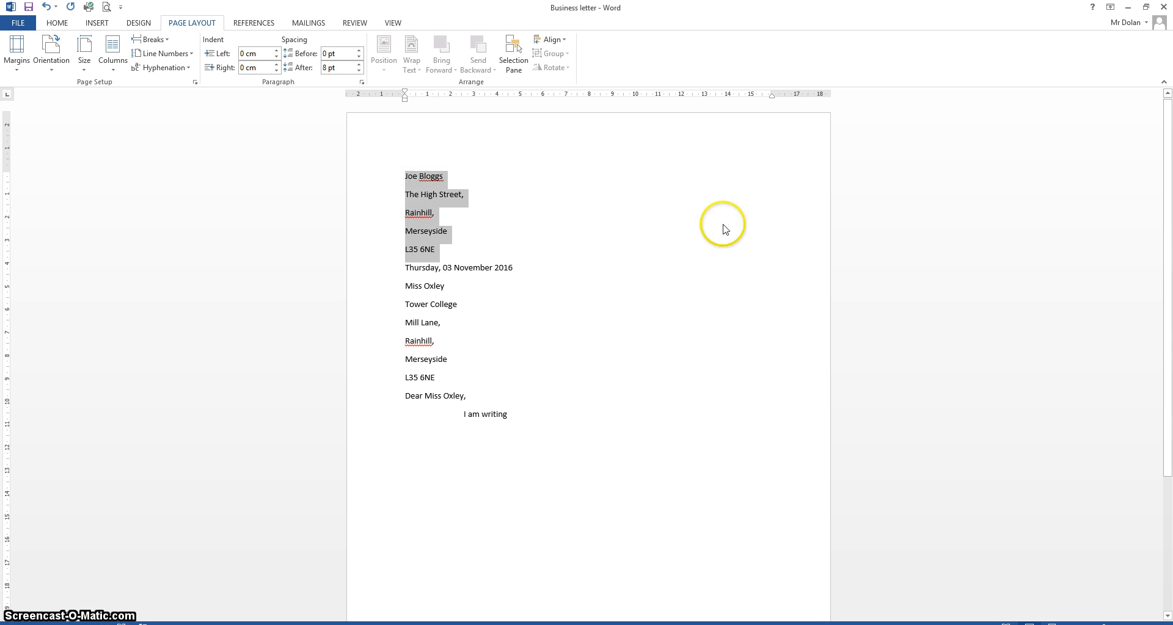
pyautogui.click(543, 239)
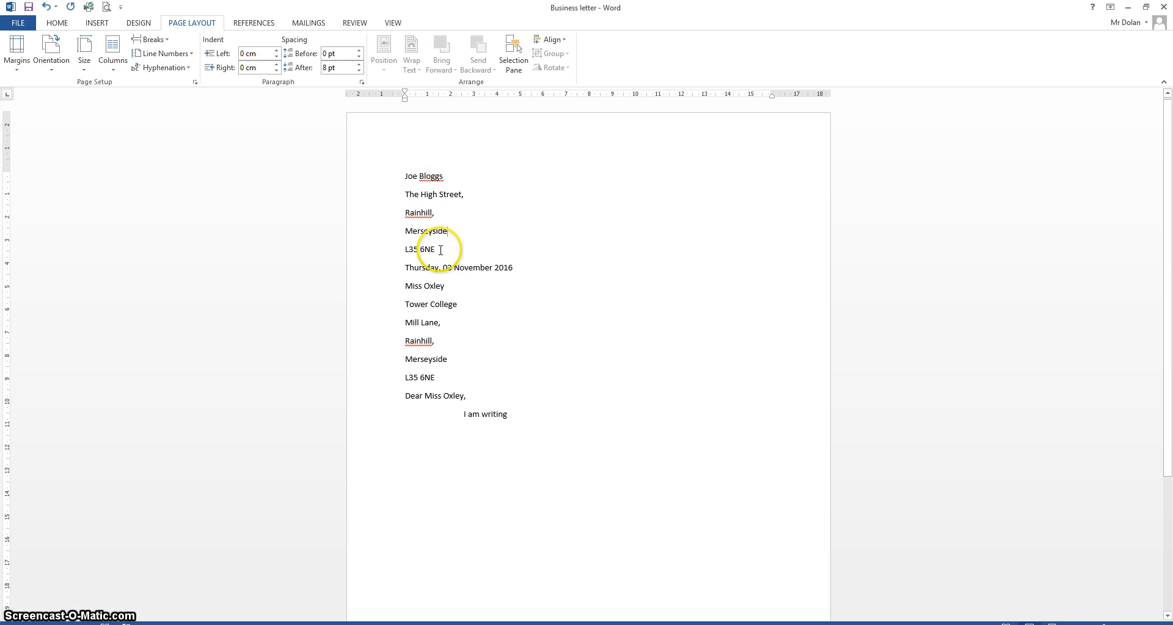
pyautogui.moveTo(440, 249); pyautogui.dragTo(397, 176)
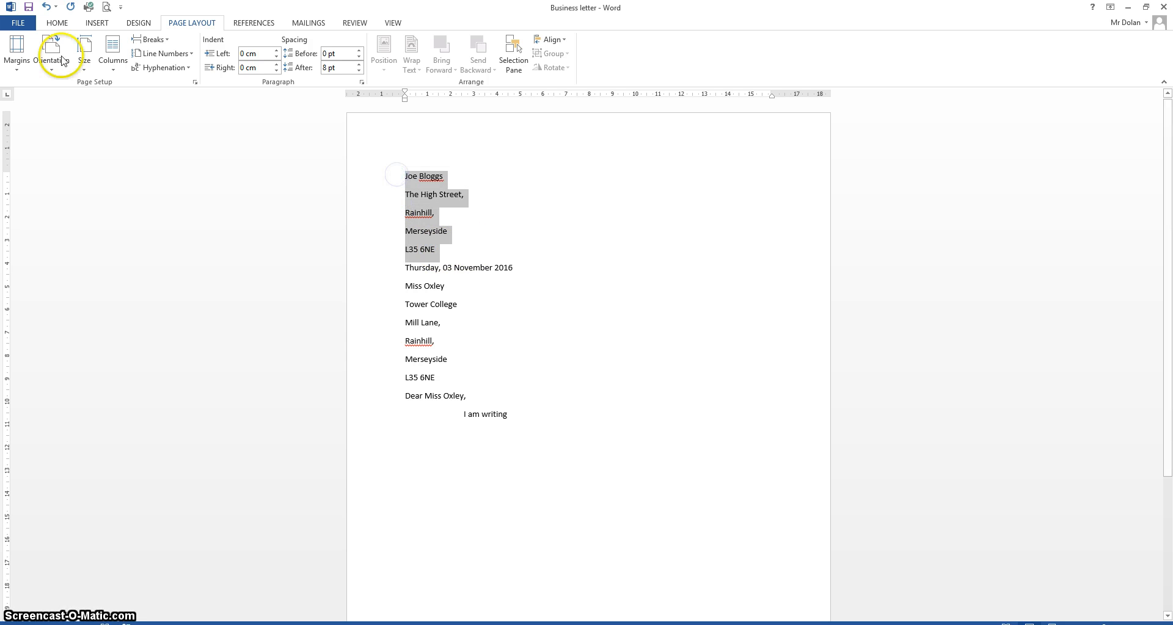
pyautogui.click(56, 22)
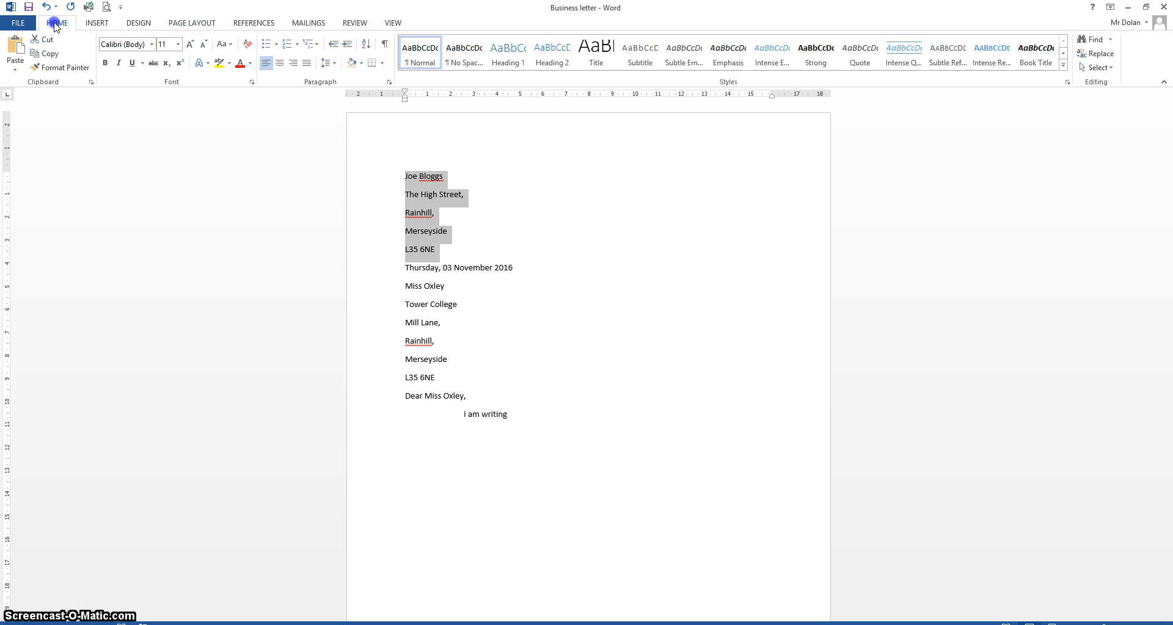
pyautogui.click(292, 65)
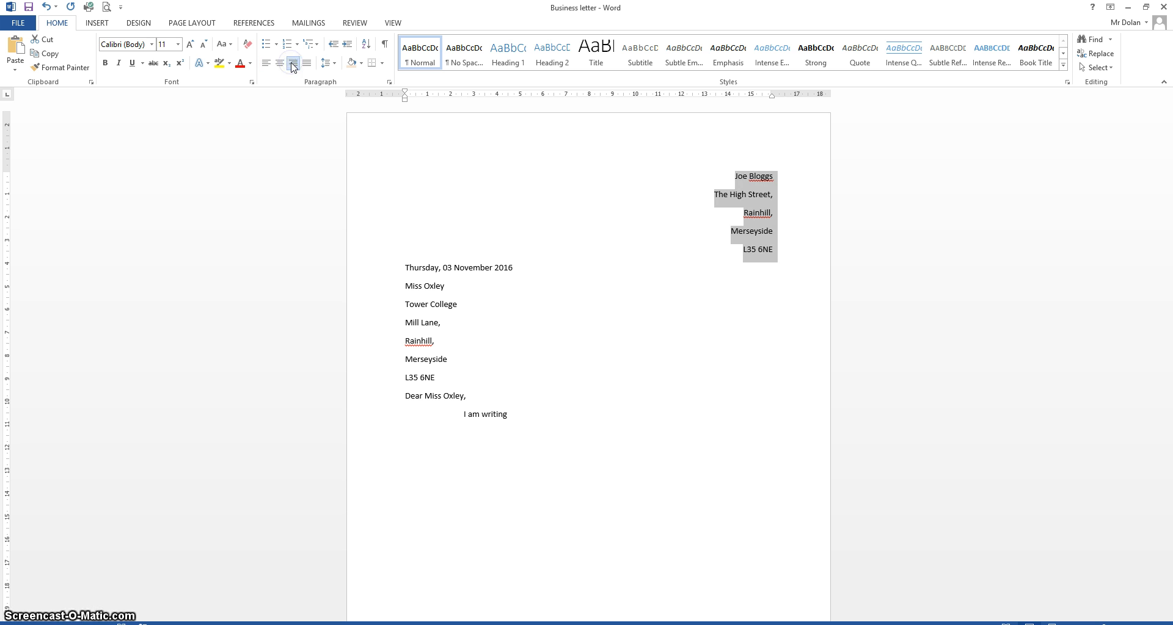
# Centre the date line between the sender's and recipient's addresses
pyautogui.click(528, 269)
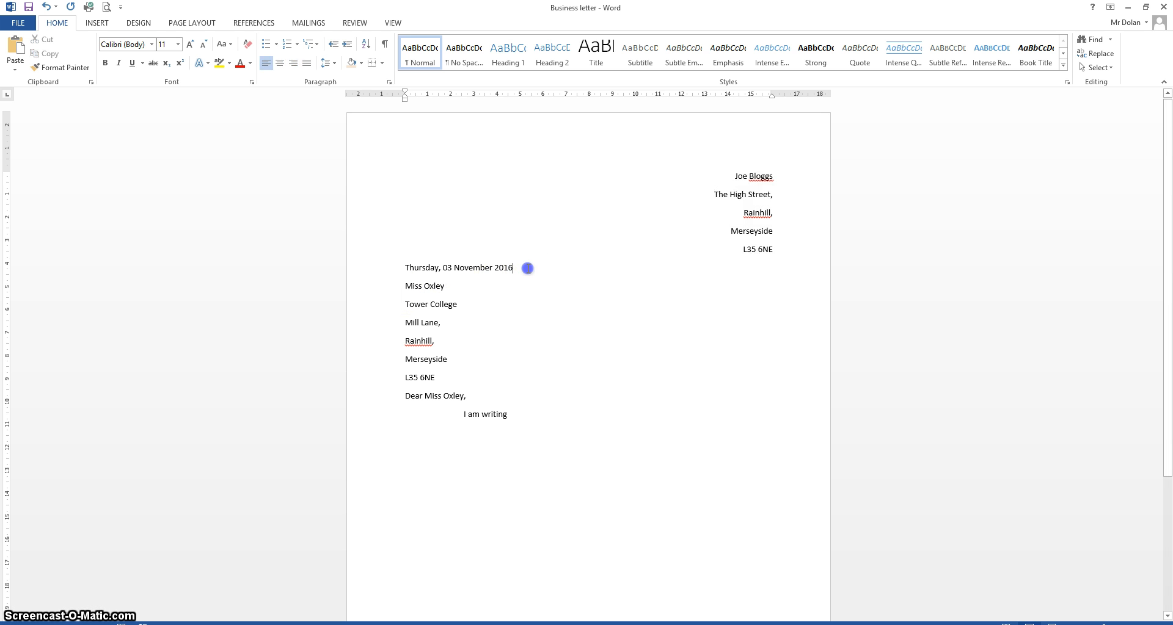
pyautogui.moveTo(511, 269); pyautogui.dragTo(407, 269)
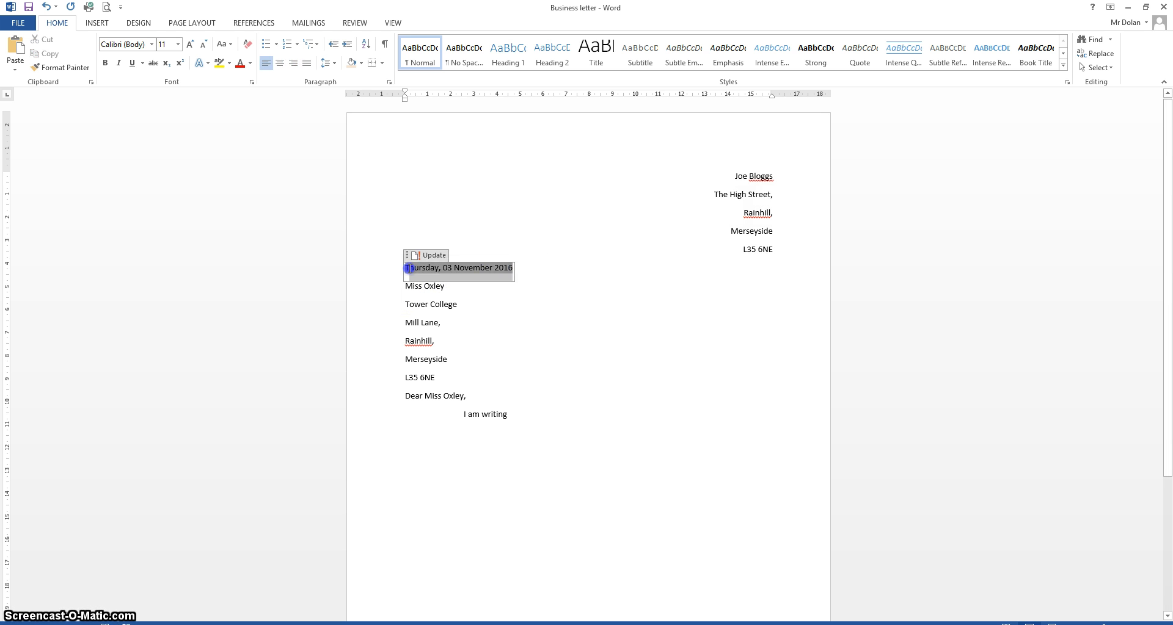
pyautogui.click(520, 270)
pyautogui.click(484, 267)
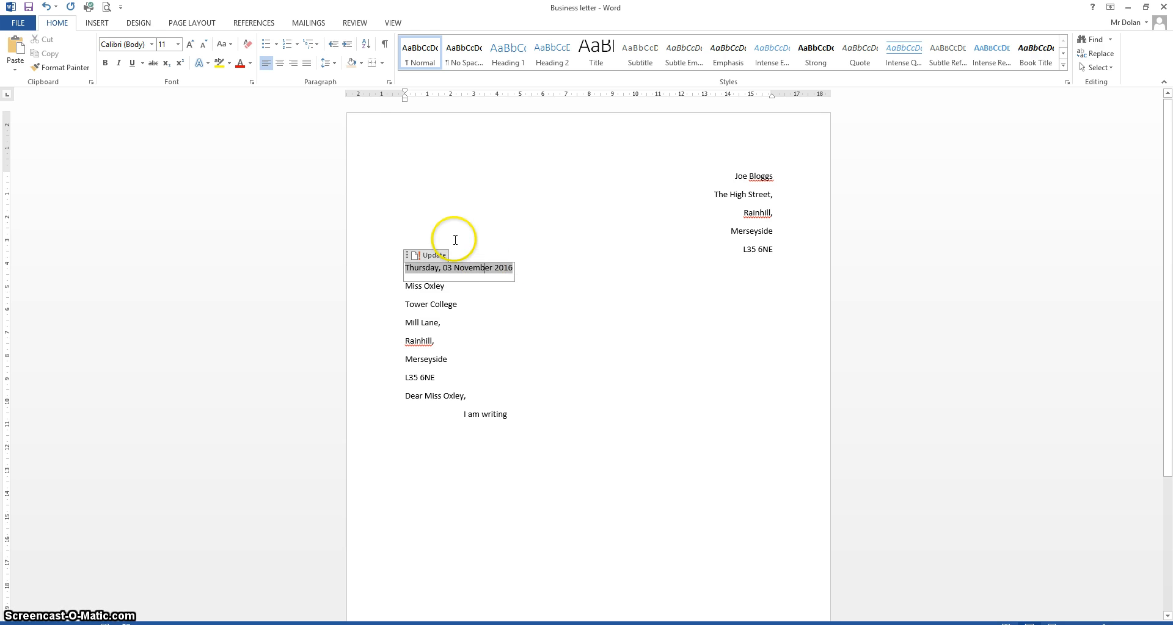
pyautogui.click(279, 63)
pyautogui.click(560, 340)
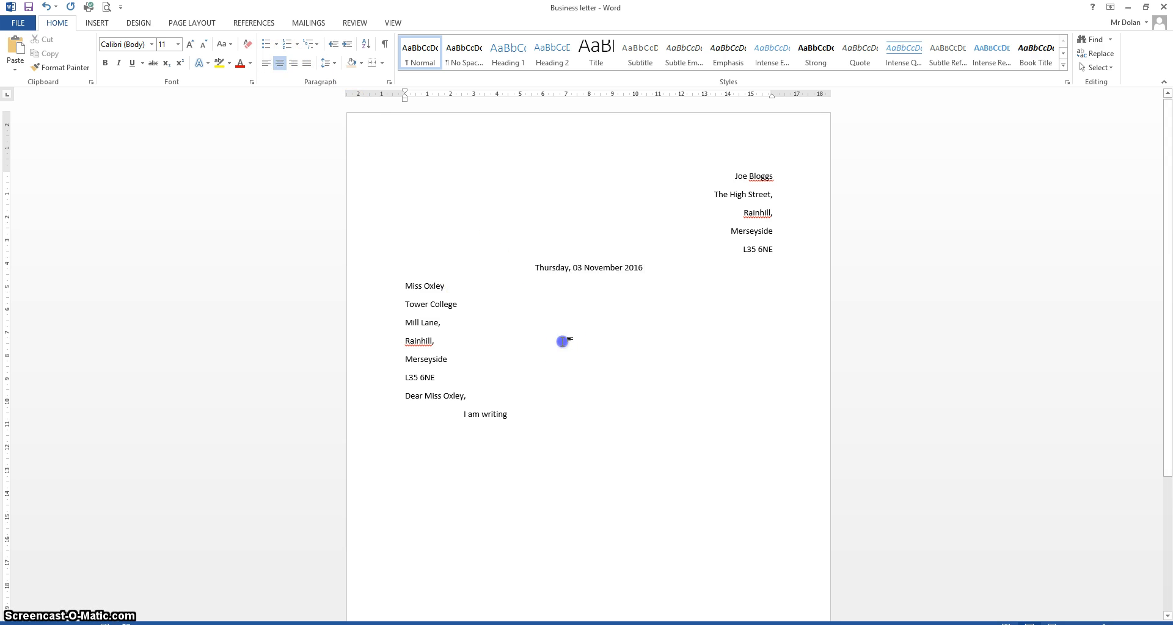
# Insert a blank line between the recipient's postcode and the salutation
pyautogui.click(444, 382)
pyautogui.press('Return')
pyautogui.click(643, 404)
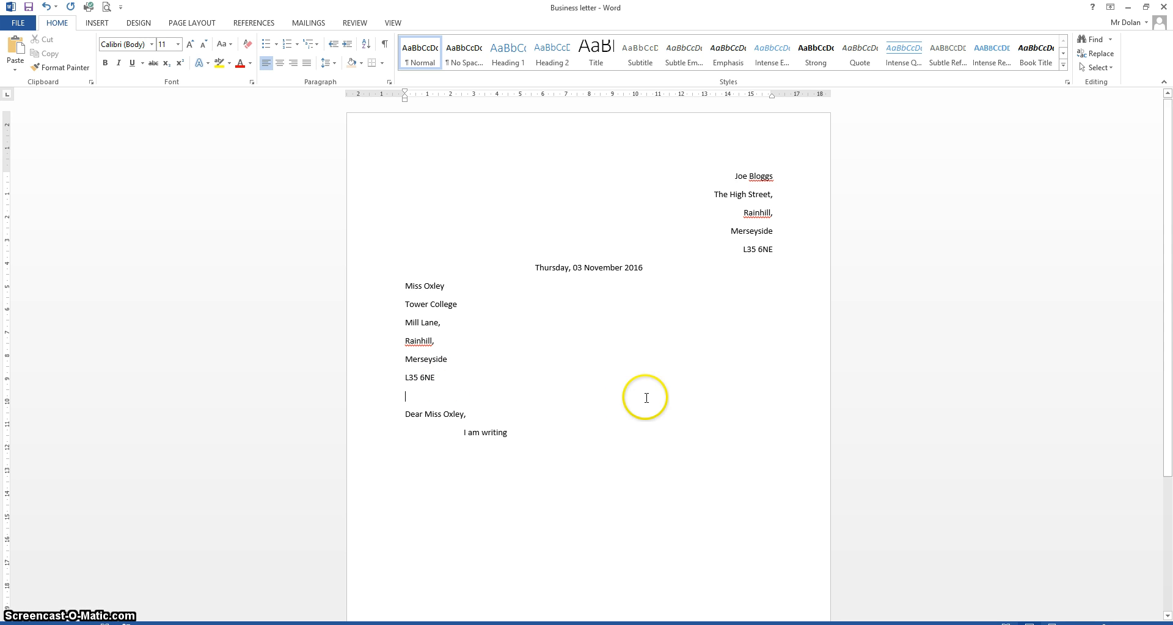
# Leave several blank lines after "I am writing" and enter the closing "Yours sincerely"
pyautogui.scroll(-2, 644, 400)
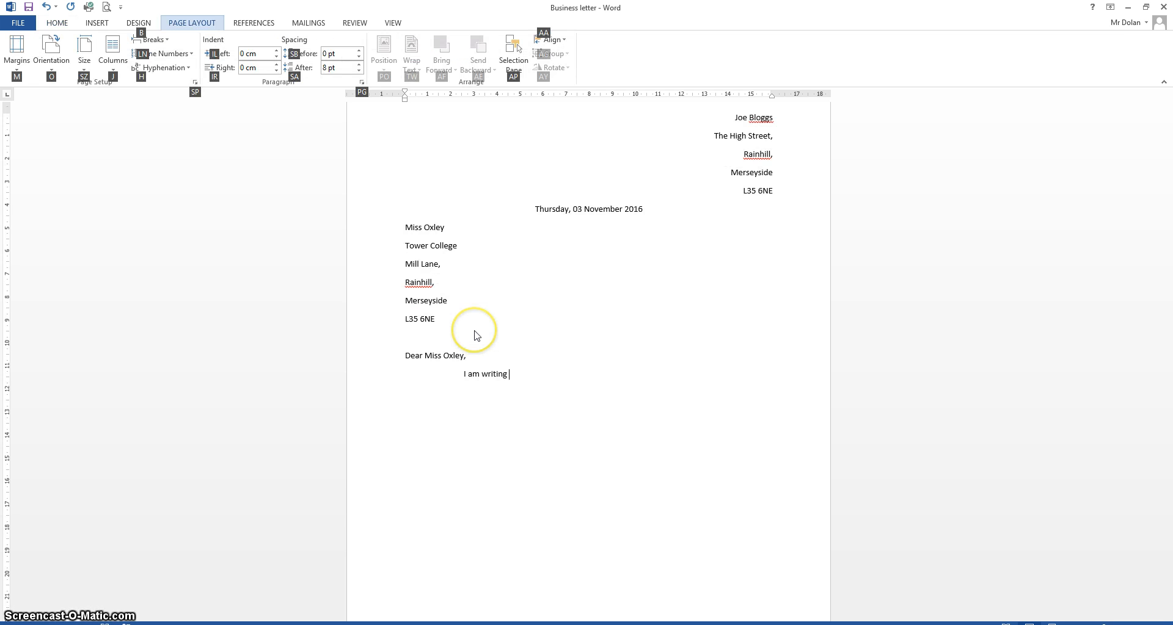
pyautogui.click(474, 331)
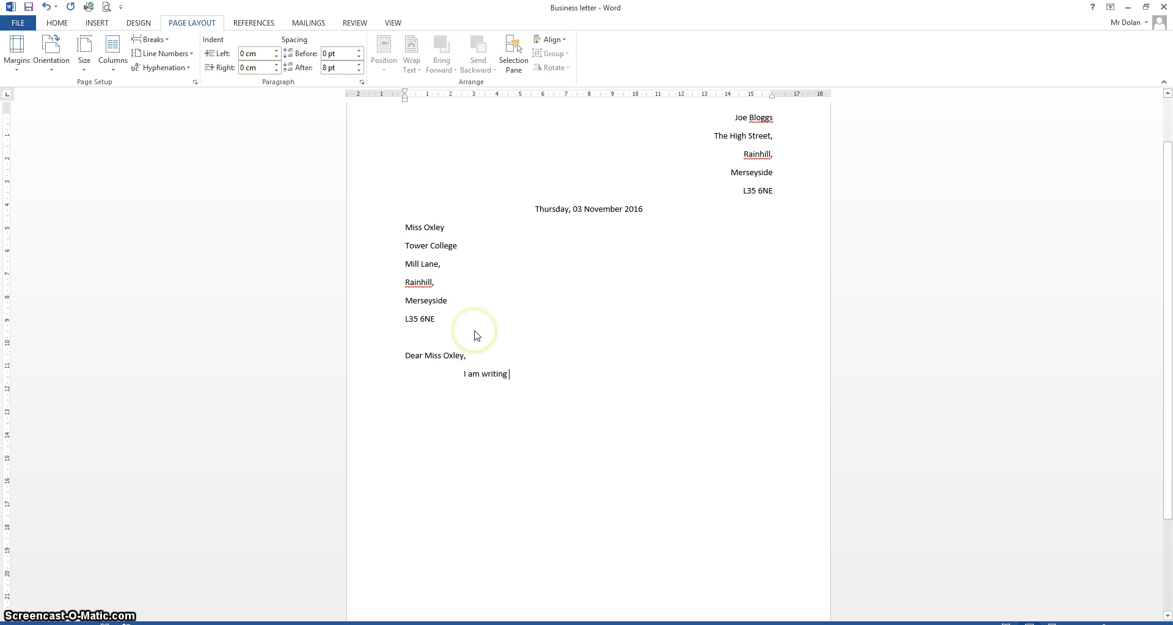
pyautogui.click(543, 374)
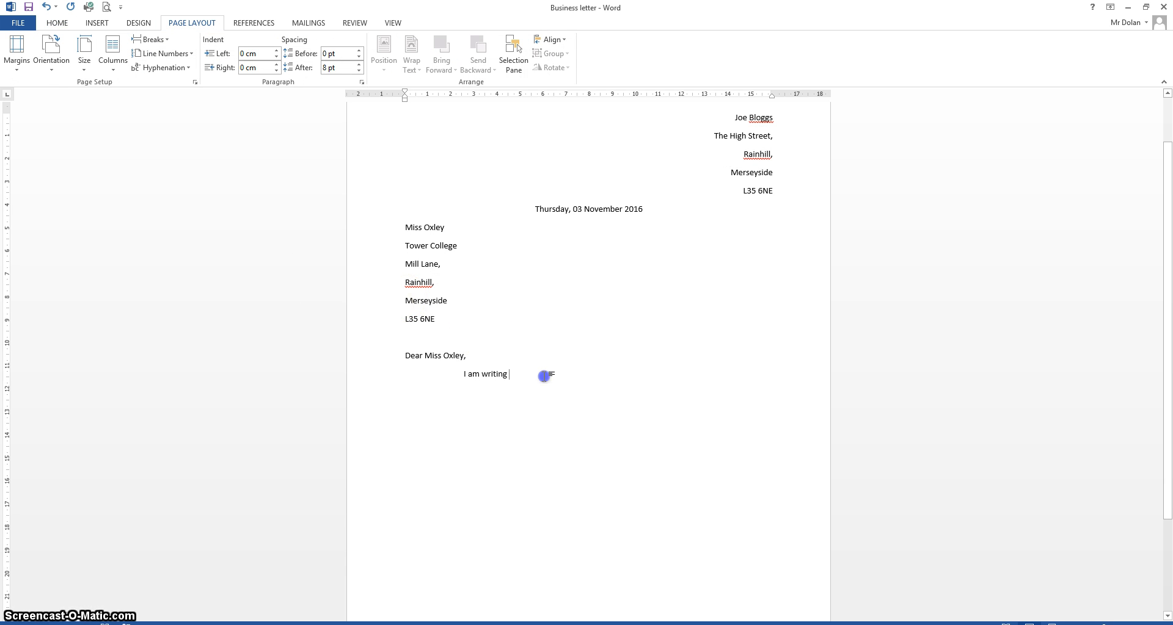
pyautogui.press('Return')
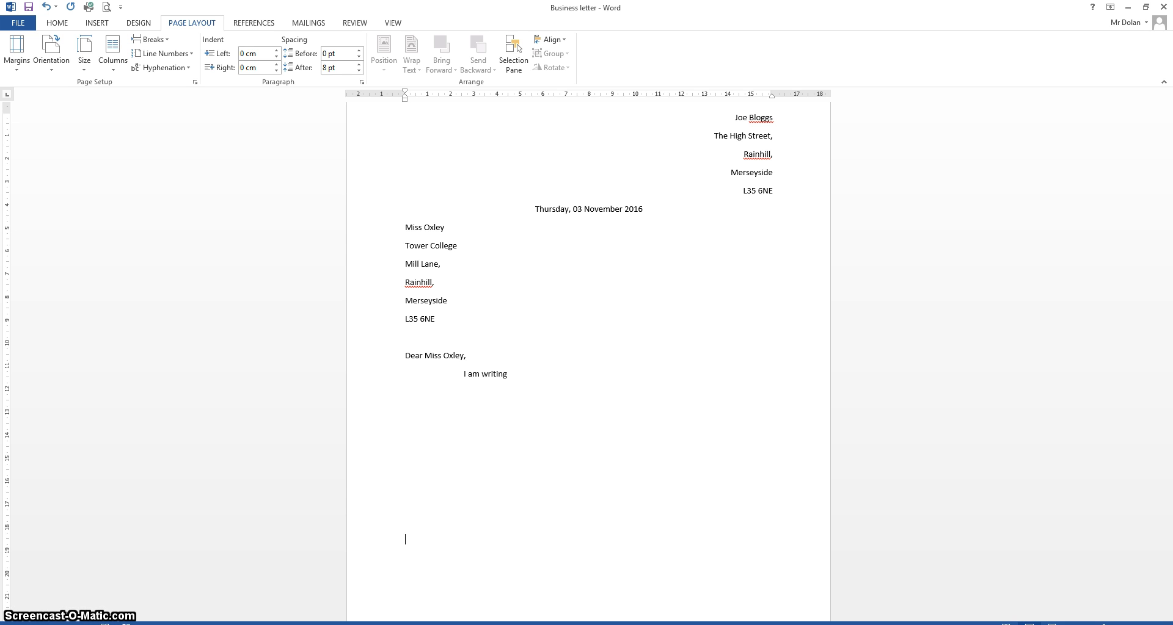
pyautogui.write('rs sincerely')
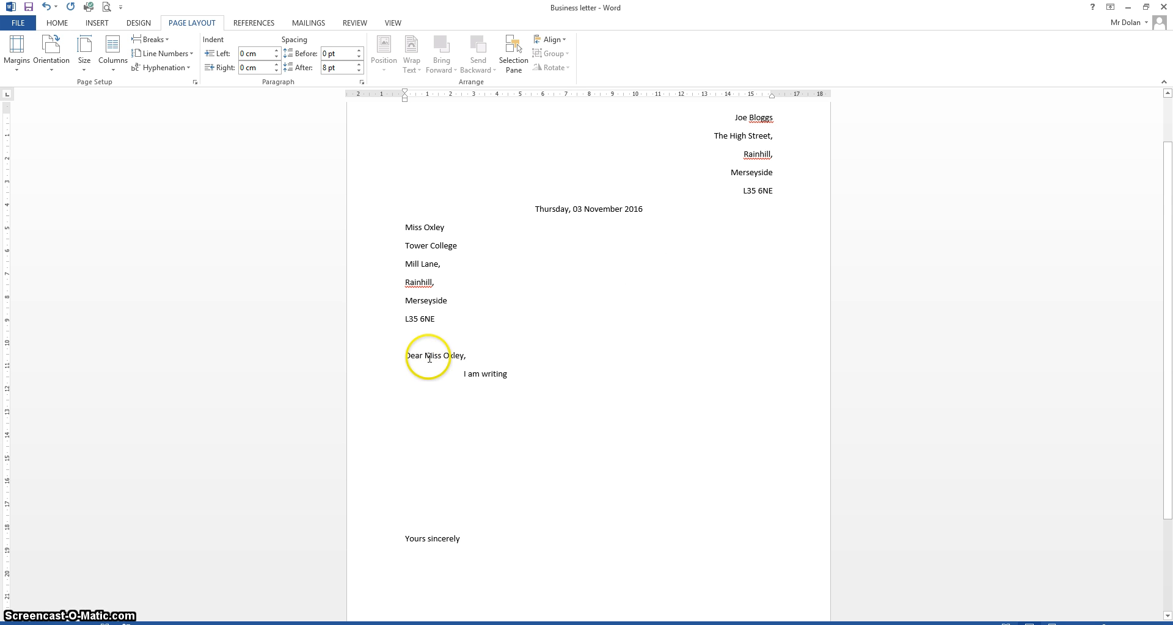
# Enter the sender's full name below "Yours sincerely", leaving one blank line between them
pyautogui.click(466, 360)
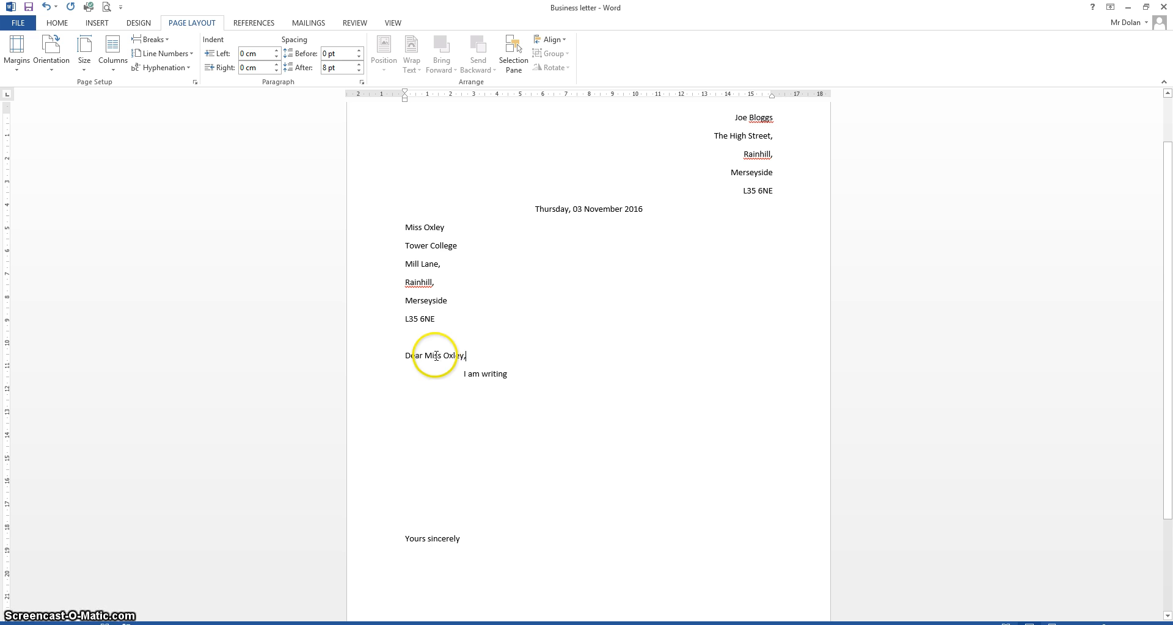
pyautogui.click(476, 539)
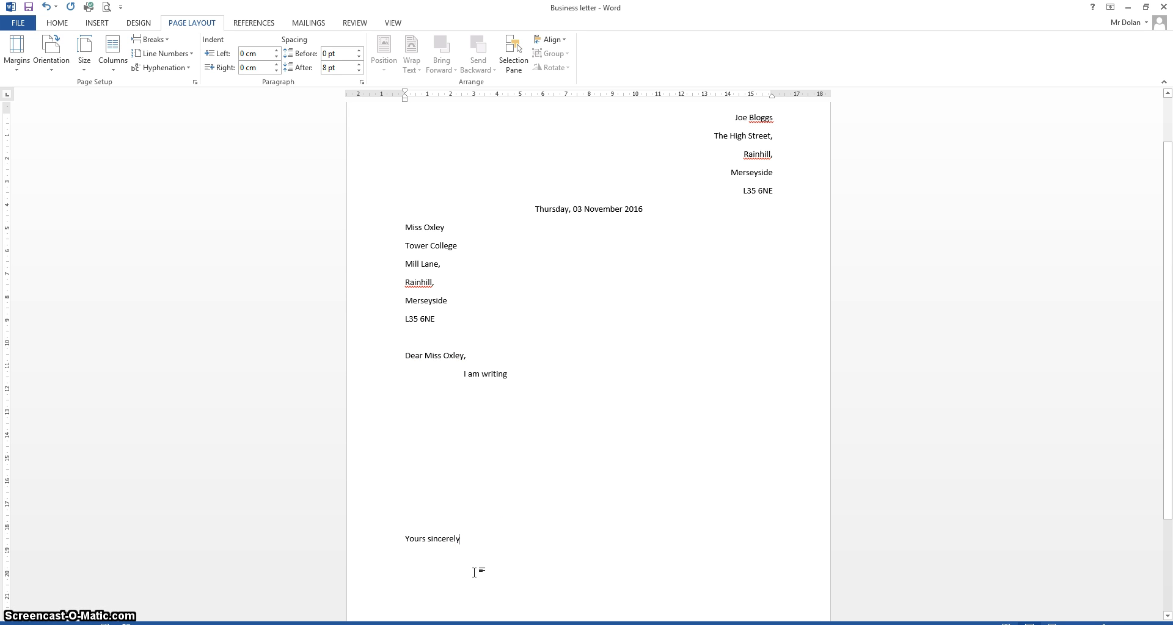
pyautogui.press('Return')
pyautogui.press('Return')
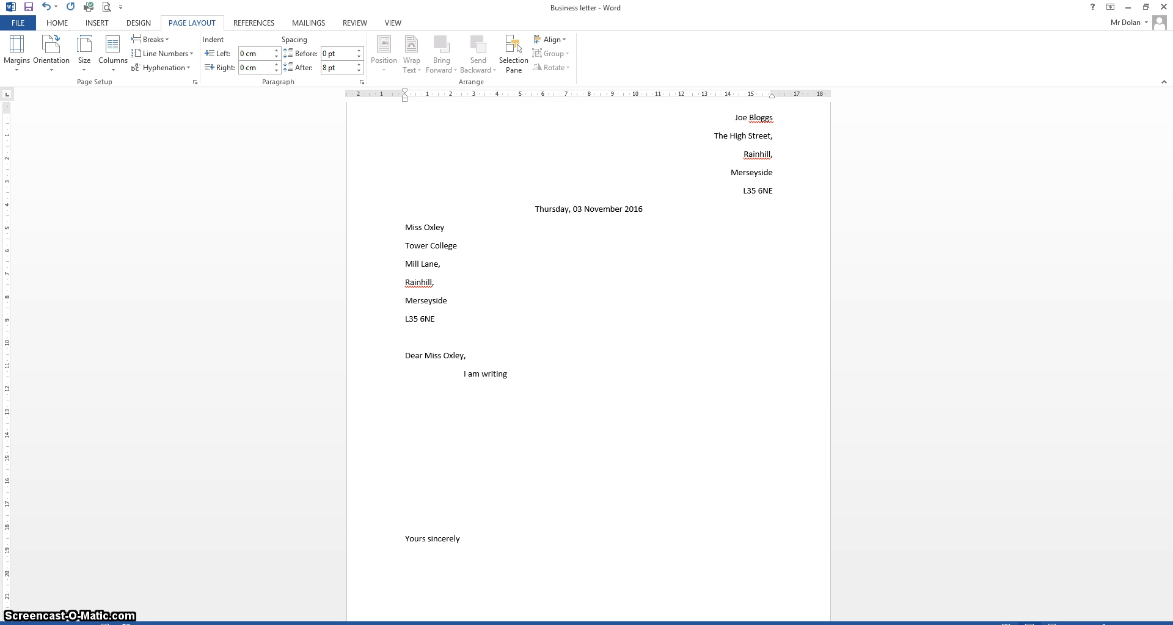
pyautogui.write('Joe ')
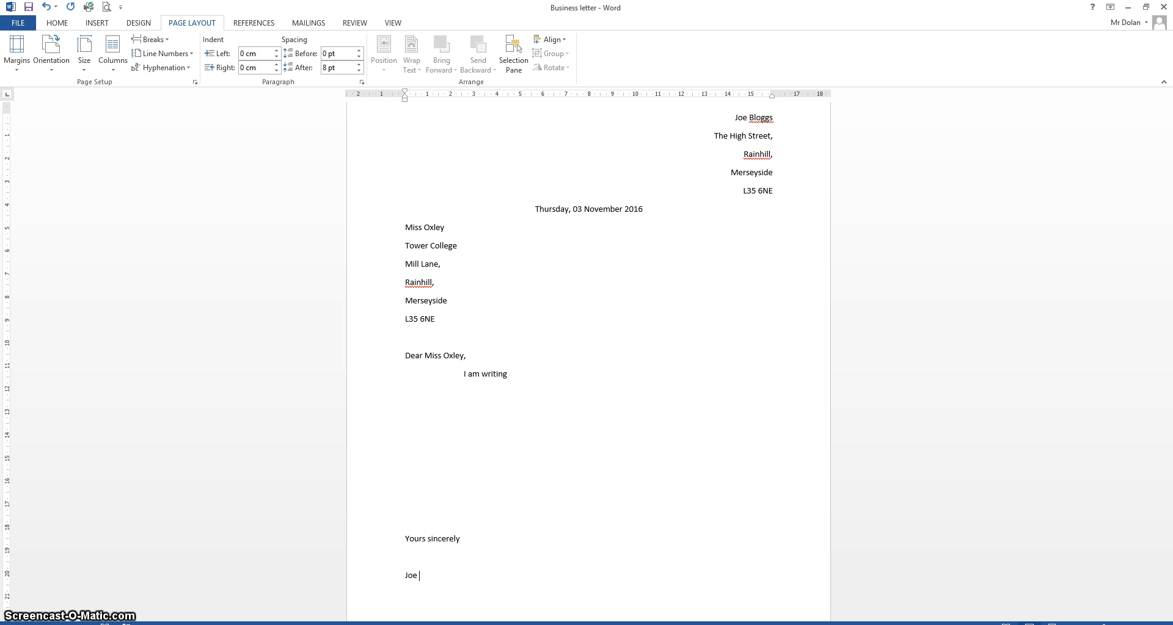
pyautogui.write('Bloggs')
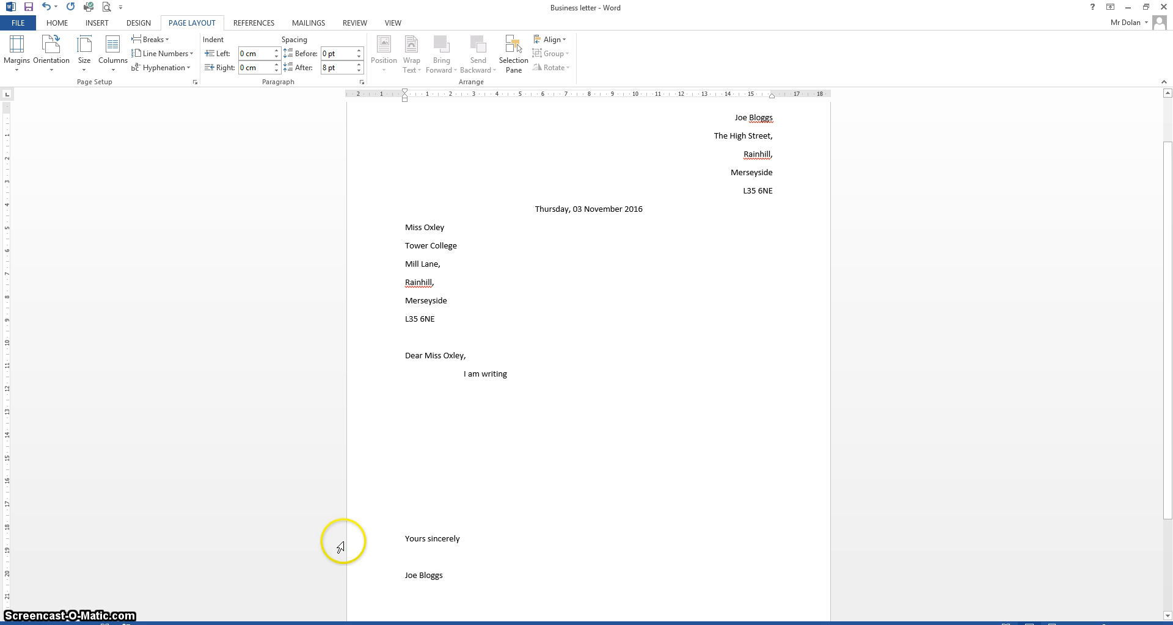
# Insert another blank line above the sender's closing name for the signature, and return the cursor to the end of "I am writing"
pyautogui.click(402, 574)
pyautogui.press('Return')
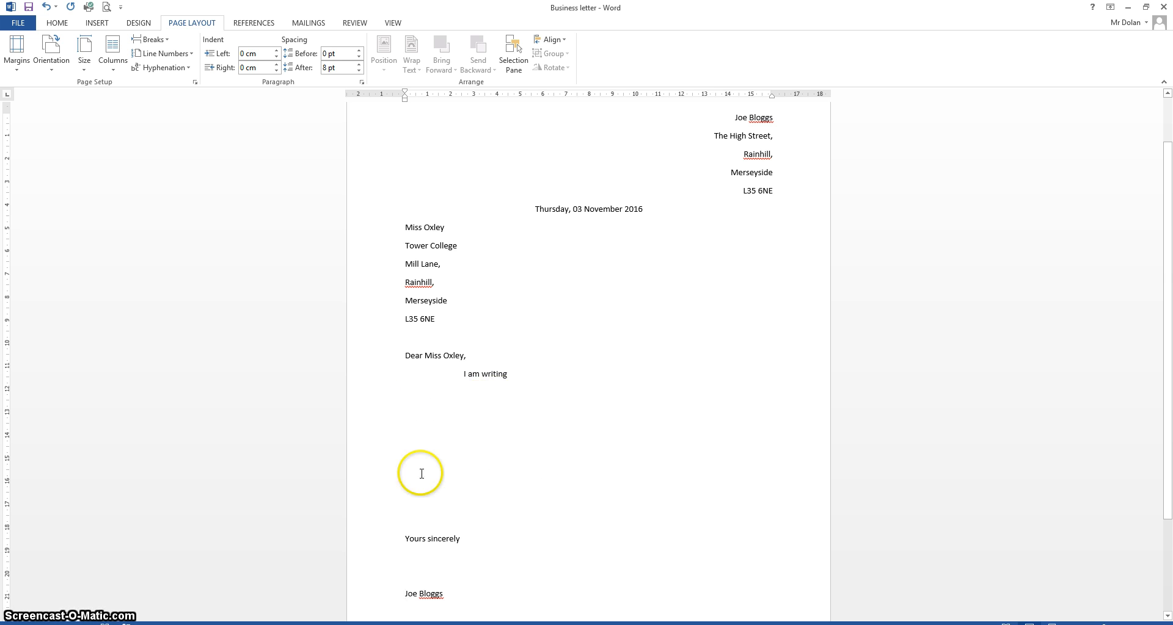
pyautogui.click(519, 372)
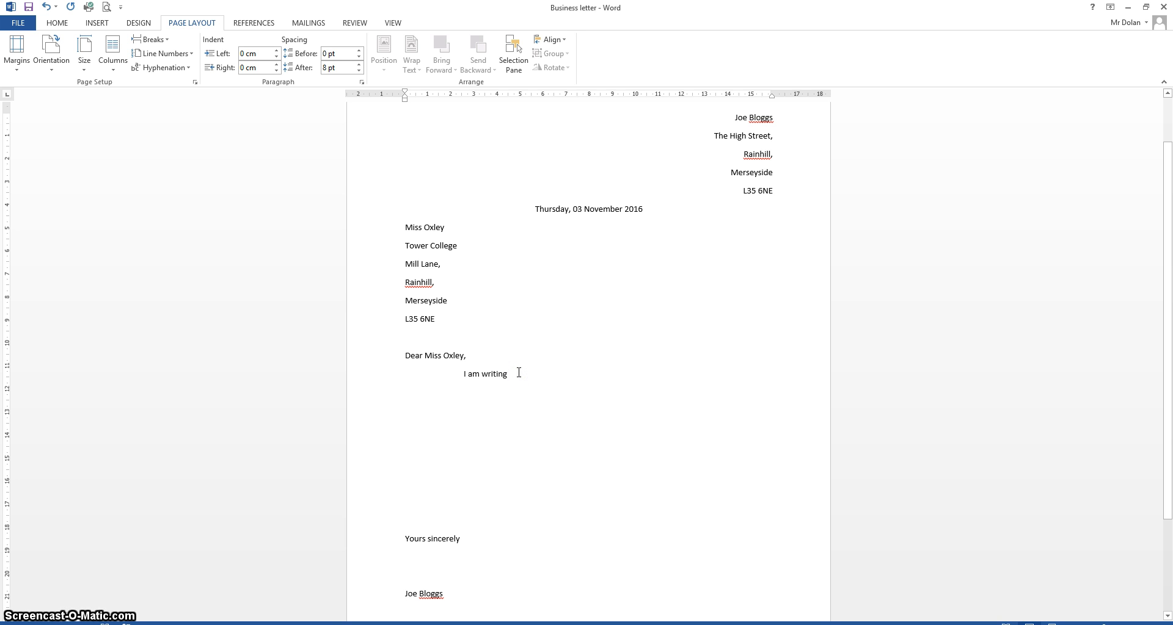